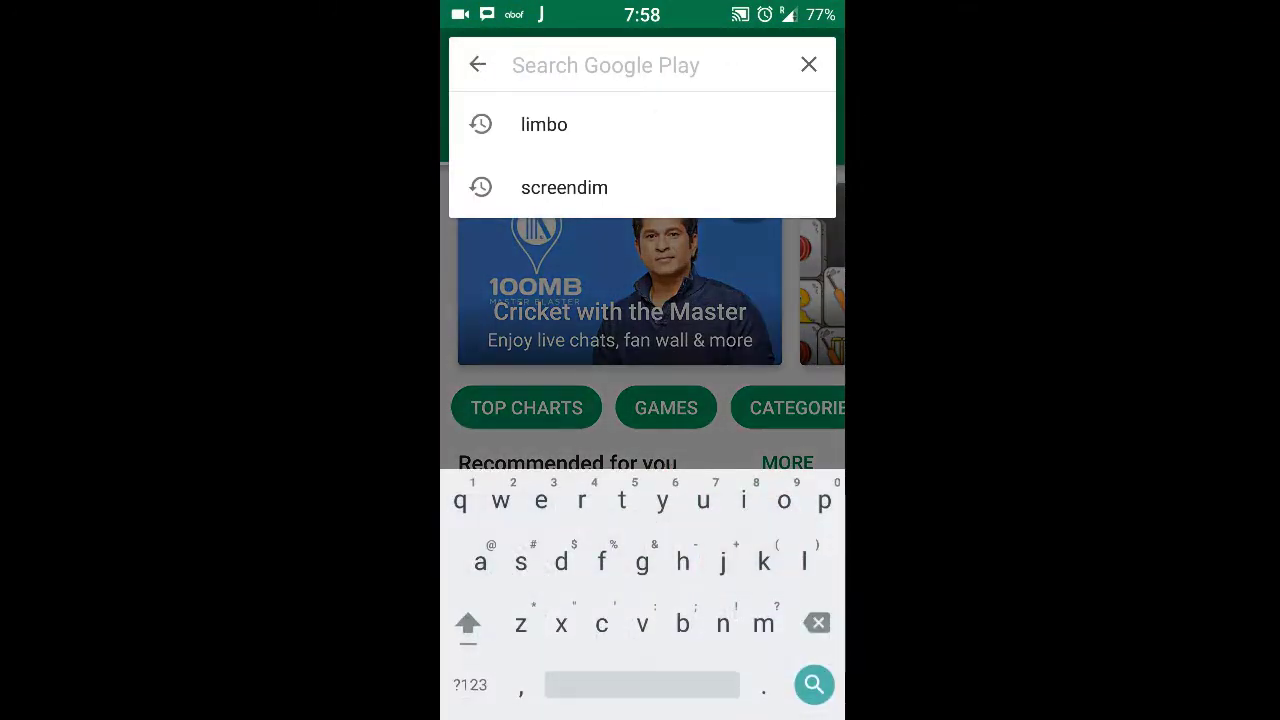
Look up Limbo PC Emulator in the store, then return to the phone home screen
left_click(543, 126)
left_click(773, 149)
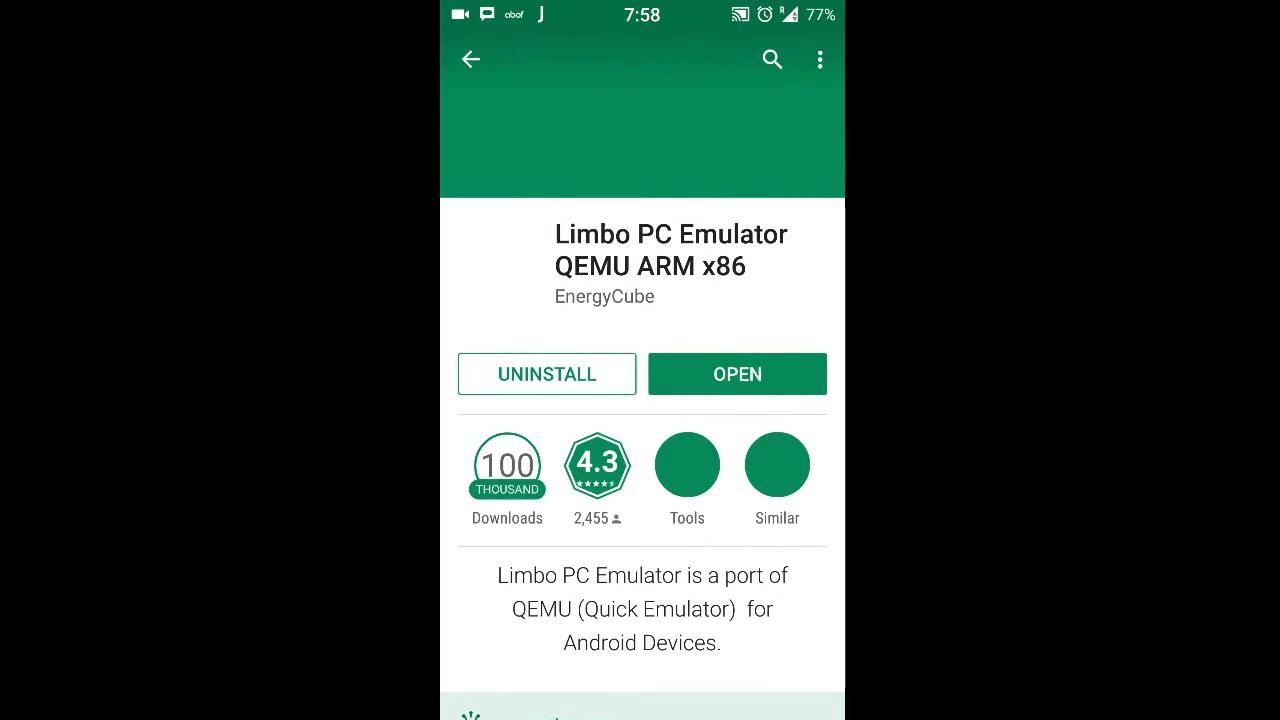
left_click(468, 59)
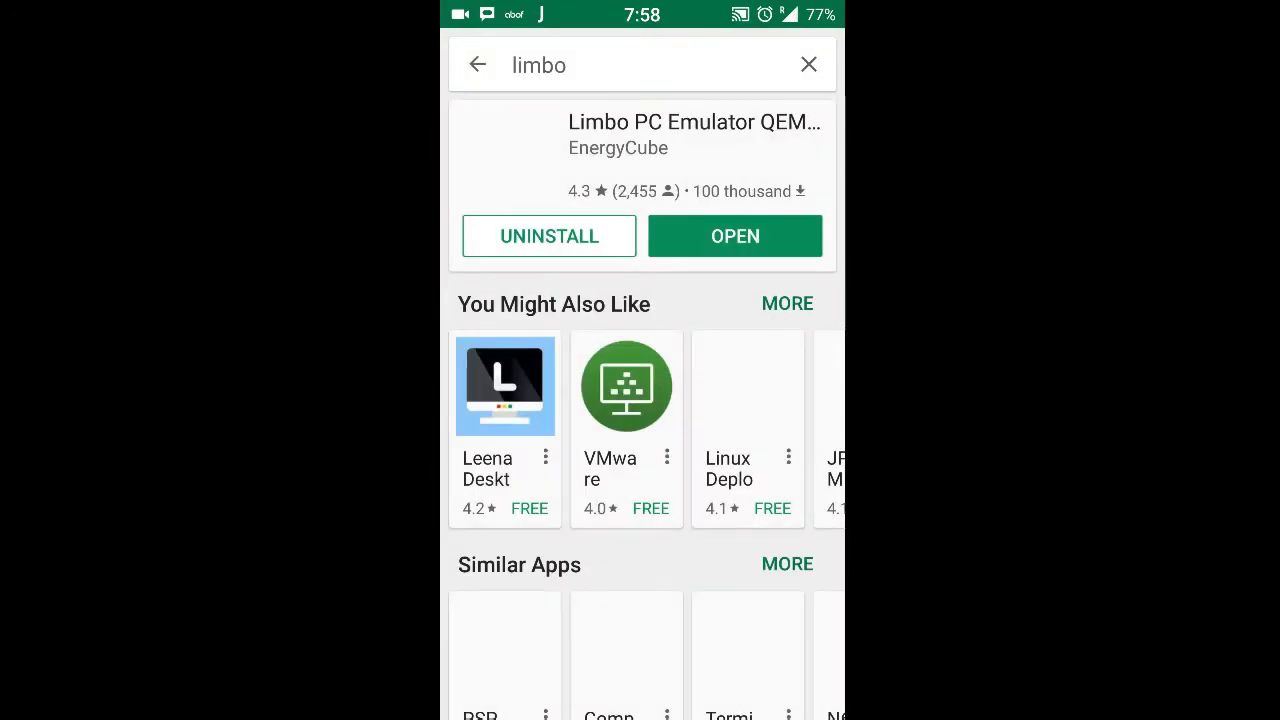
left_click(477, 64)
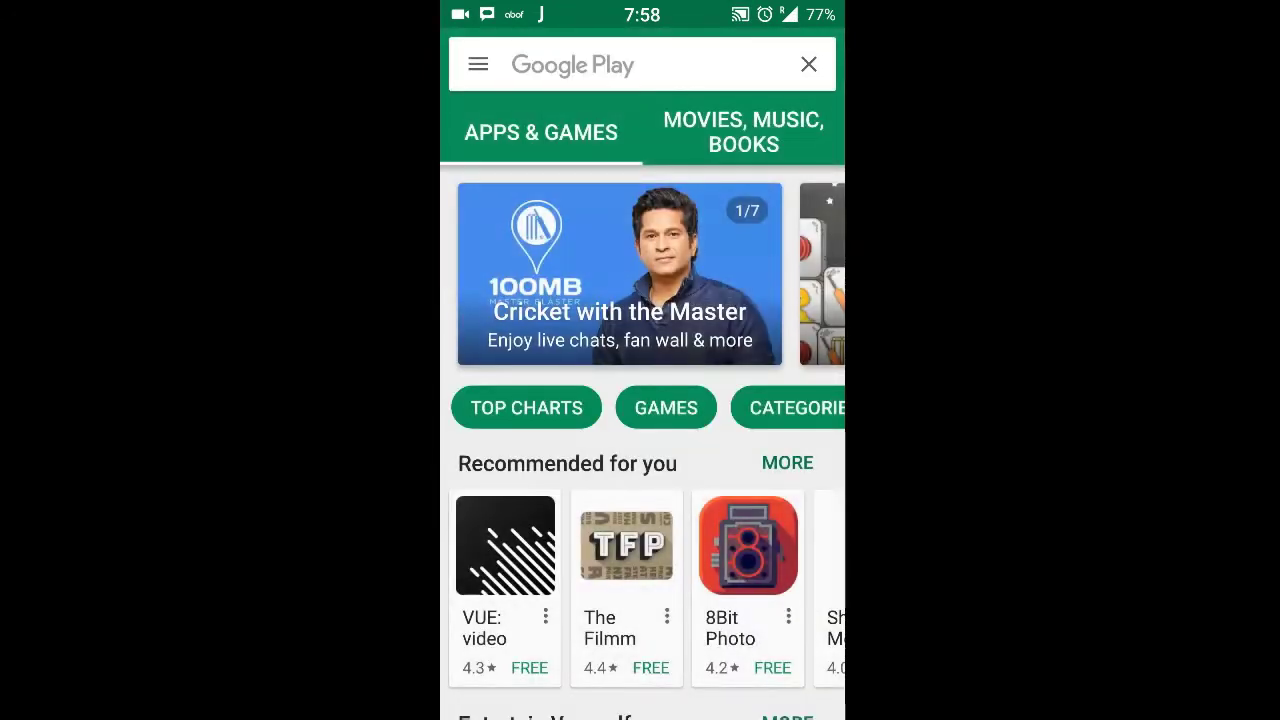
key("Escape")
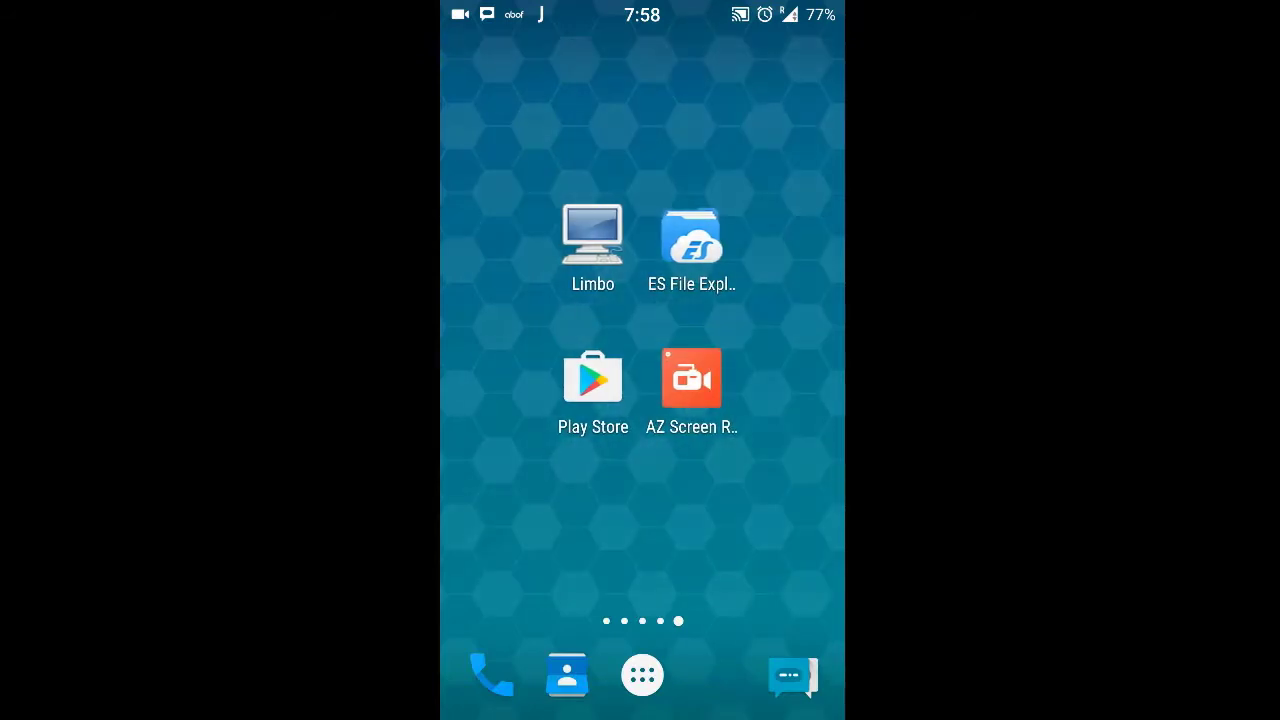
Launch Limbo and create a new machine named 'Windows 95'
left_click(592, 245)
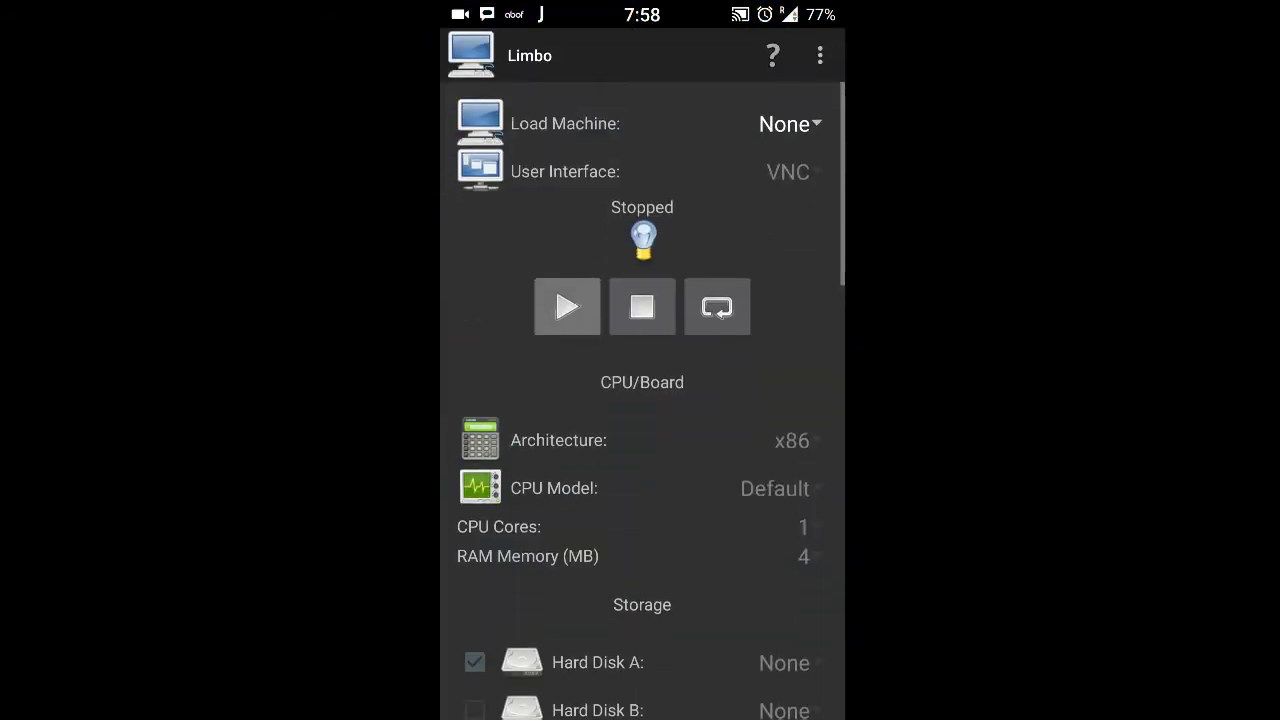
left_click(790, 120)
left_click(778, 212)
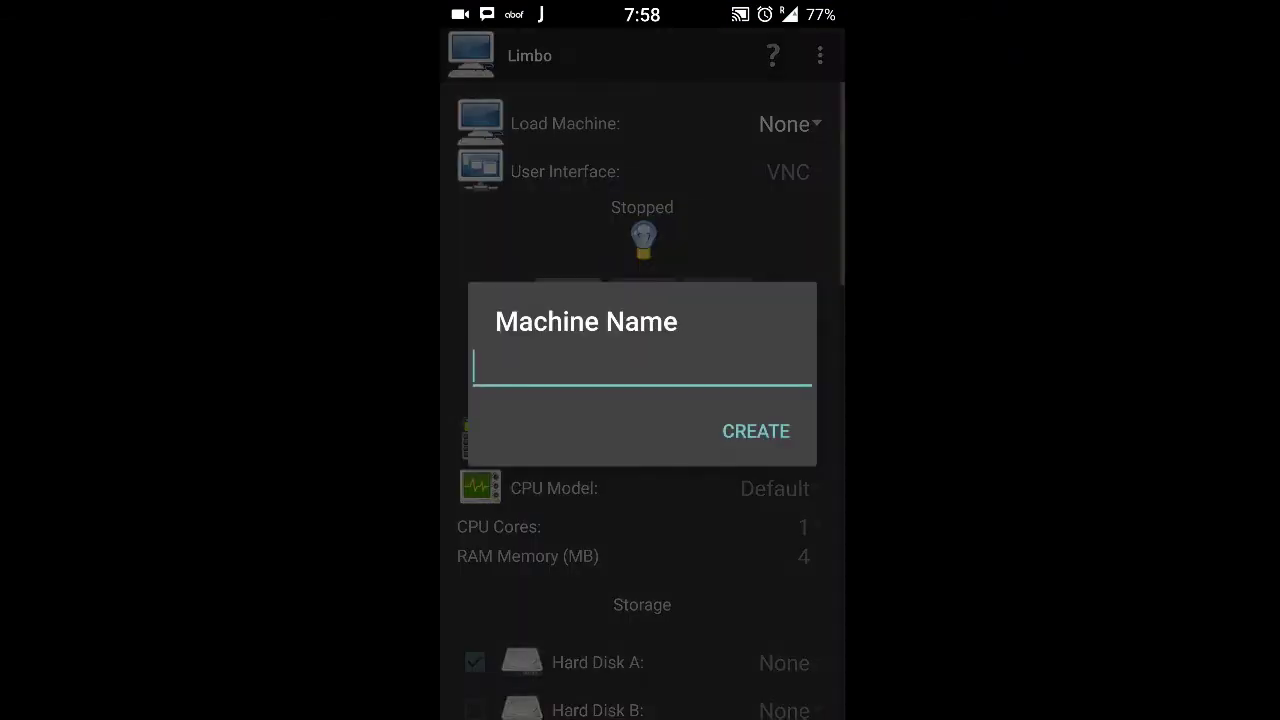
left_click(706, 353)
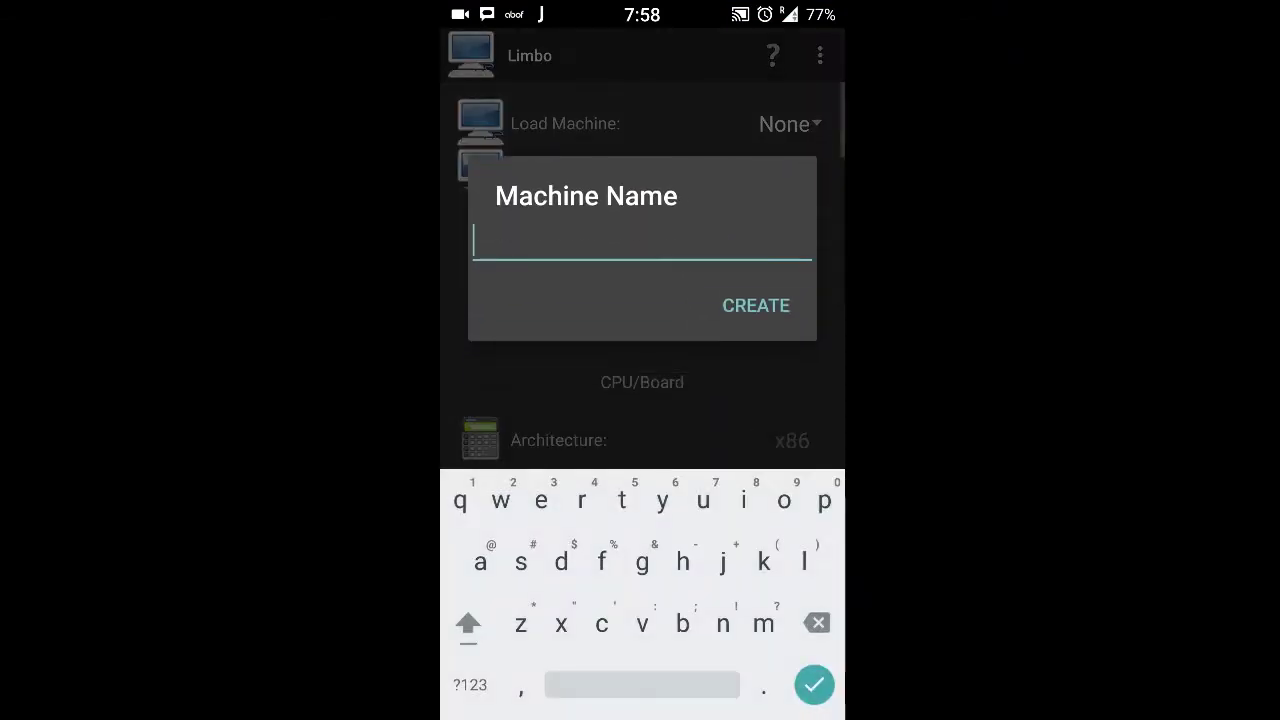
type("W")
type("indo")
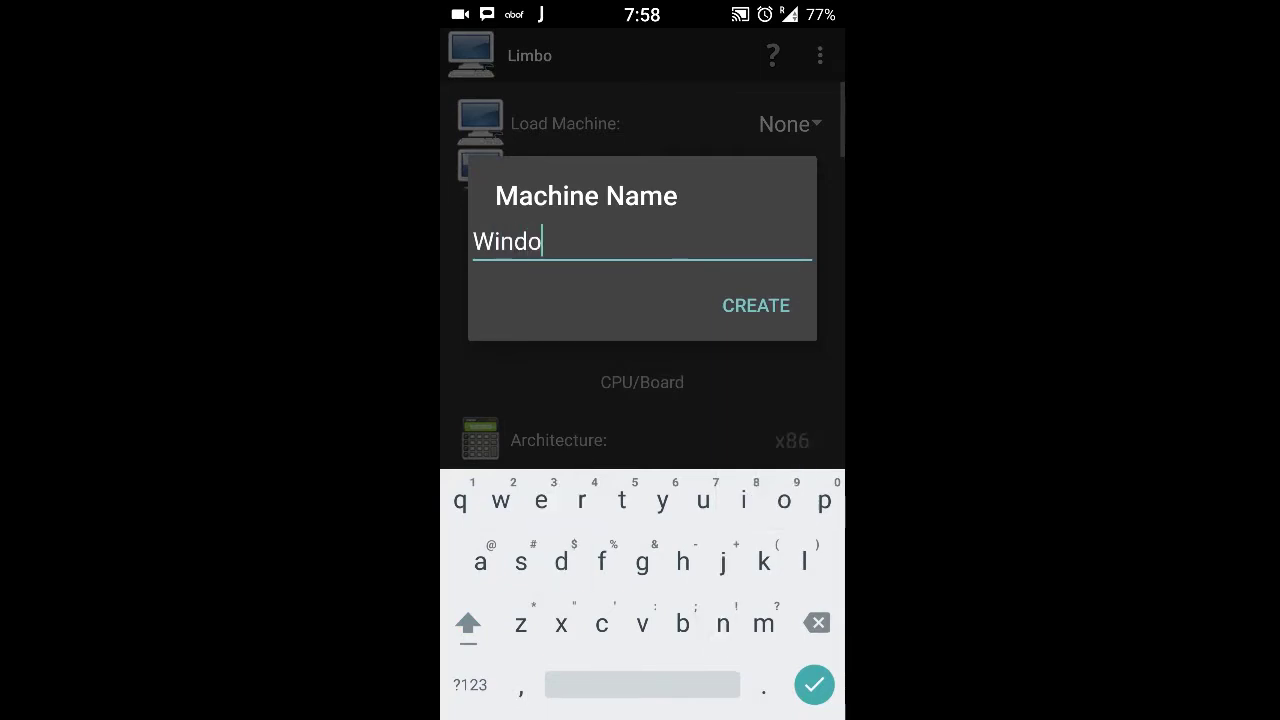
type("ws")
left_click(470, 685)
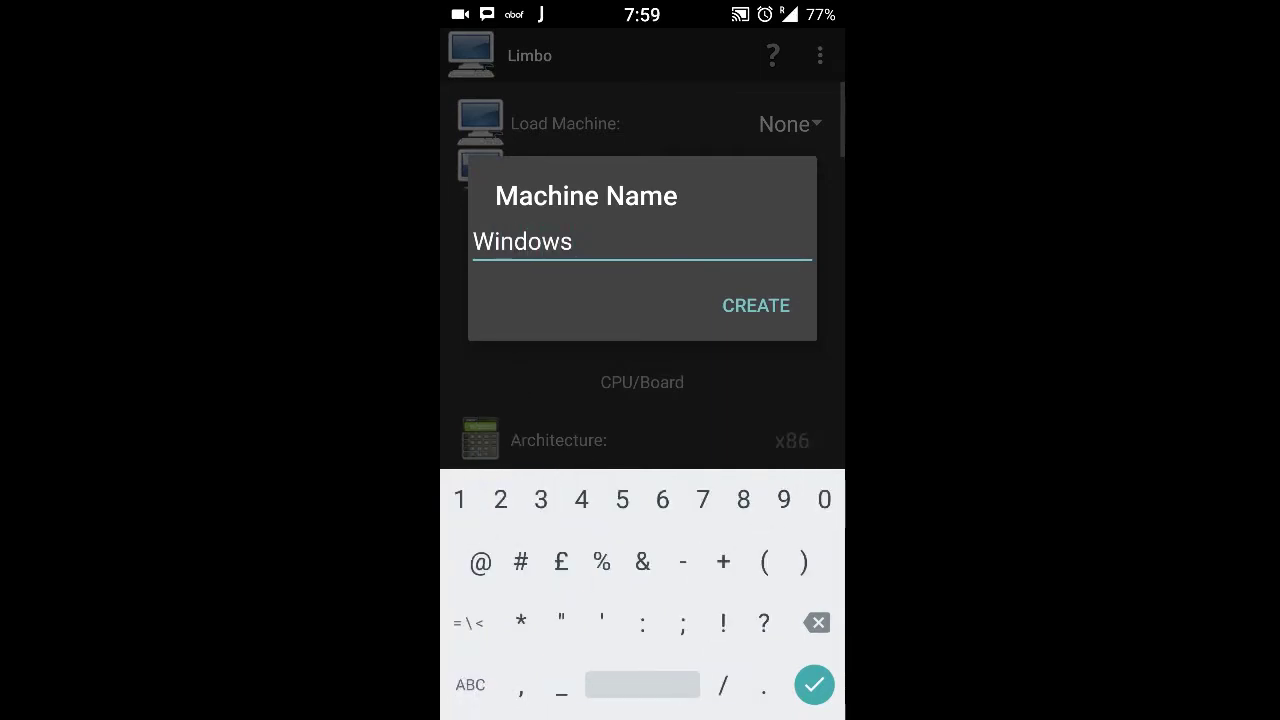
left_click(470, 685)
type("5")
left_click(756, 305)
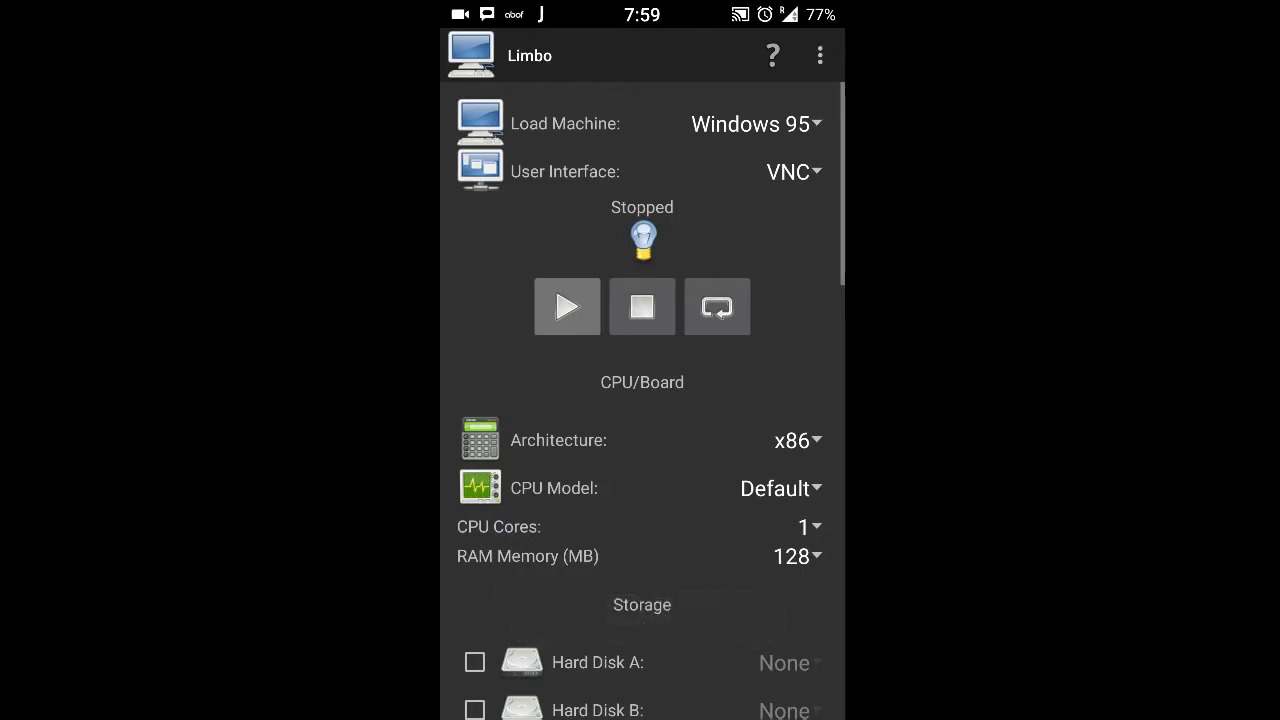
Set the Windows 95 machine's RAM Memory to 512 MB
scroll(642, 400, "down", 3)
scroll(751, 494, "down", 2)
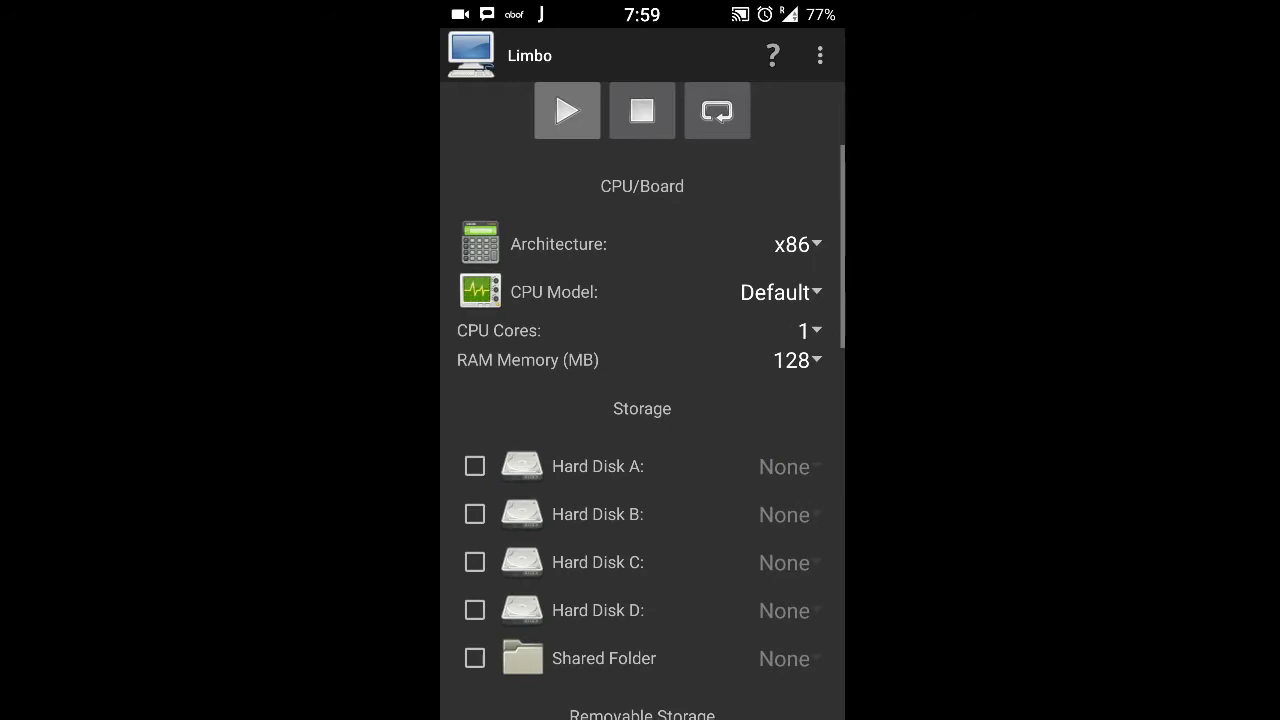
left_click(806, 360)
scroll(794, 380, "down", 4)
scroll(749, 471, "down", 1)
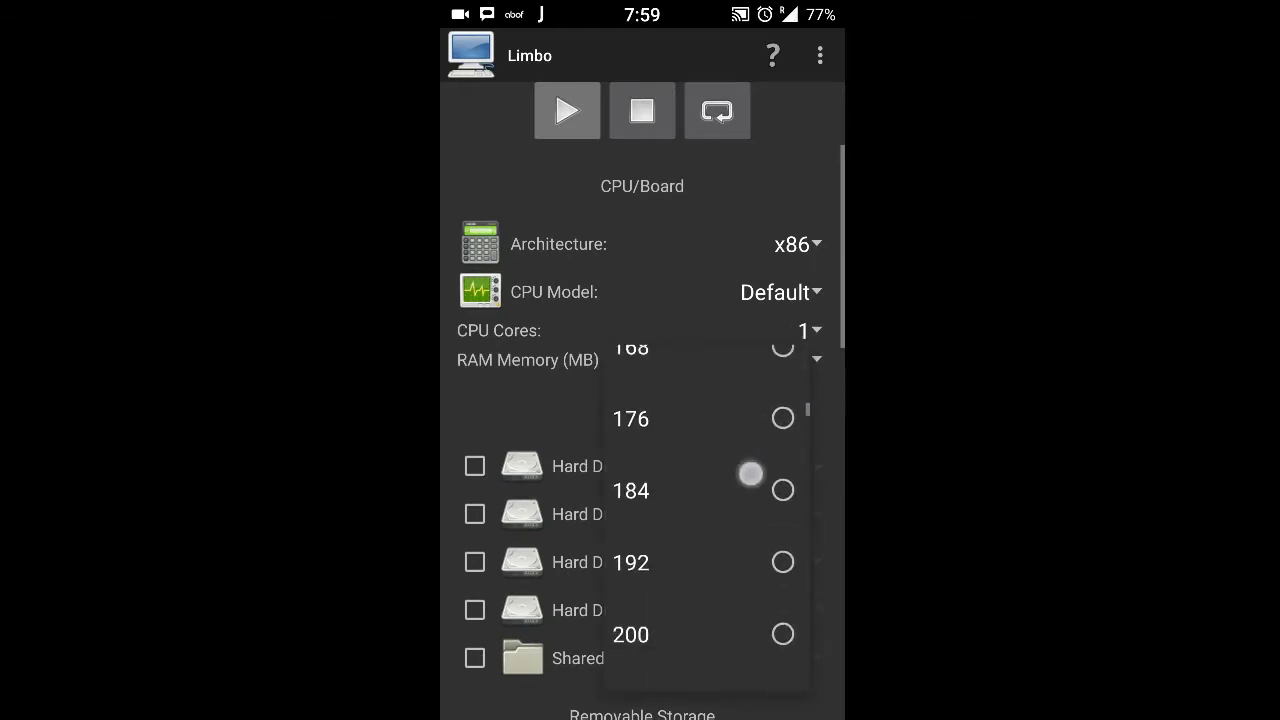
scroll(781, 401, "down", 4)
scroll(781, 401, "down", 5)
scroll(780, 409, "down", 3)
scroll(766, 420, "down", 4)
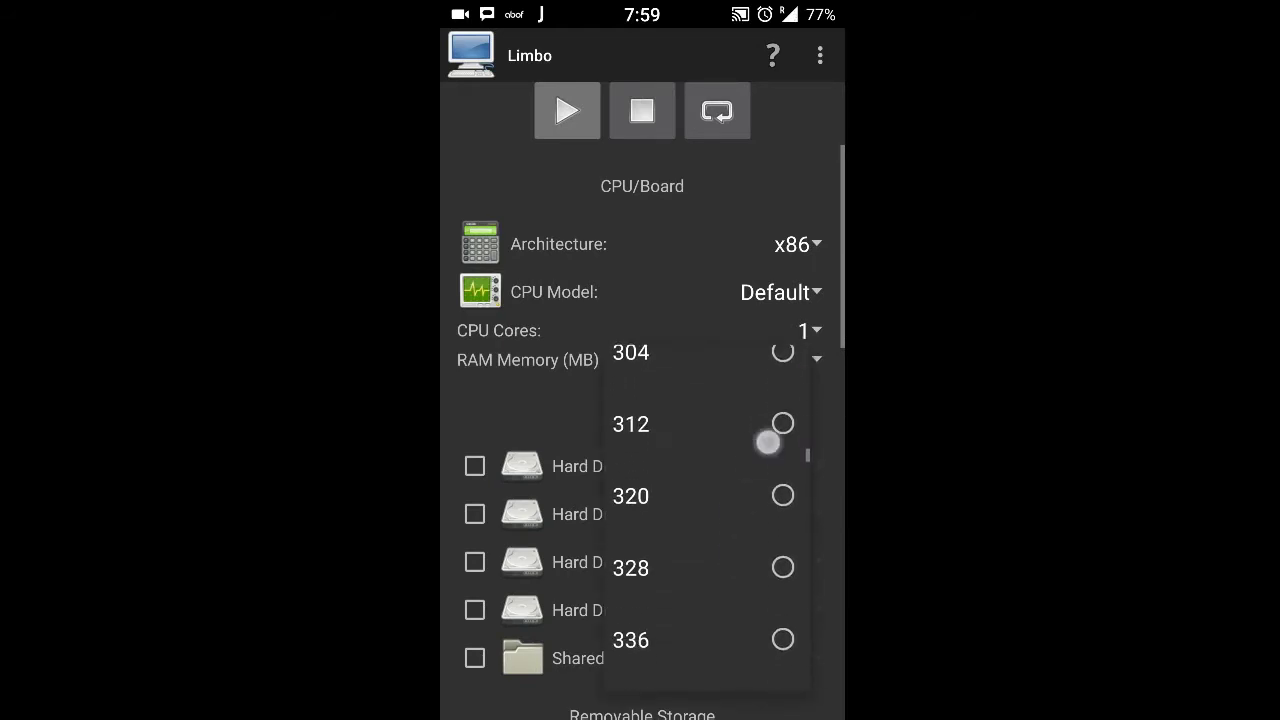
scroll(766, 434, "down", 5)
scroll(774, 423, "down", 3)
scroll(771, 423, "down", 3)
scroll(789, 386, "down", 2)
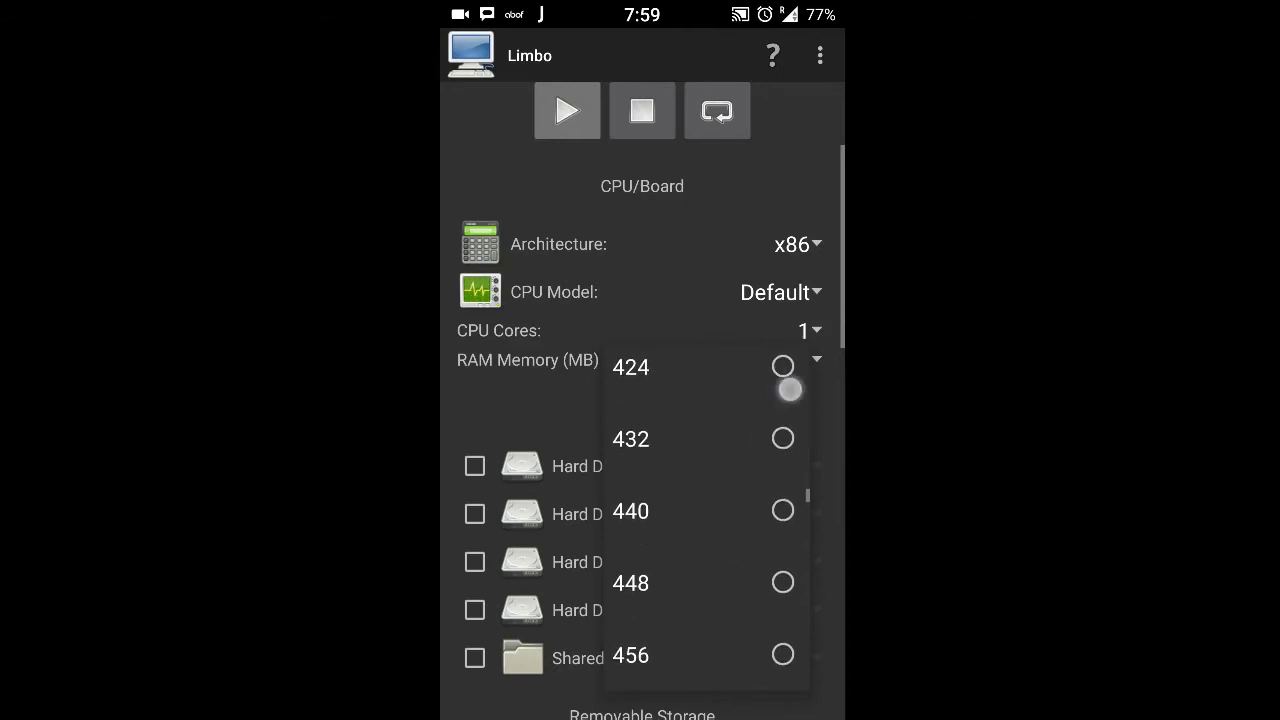
scroll(783, 393, "down", 3)
scroll(783, 393, "down", 2)
scroll(777, 394, "down", 3)
scroll(780, 371, "down", 2)
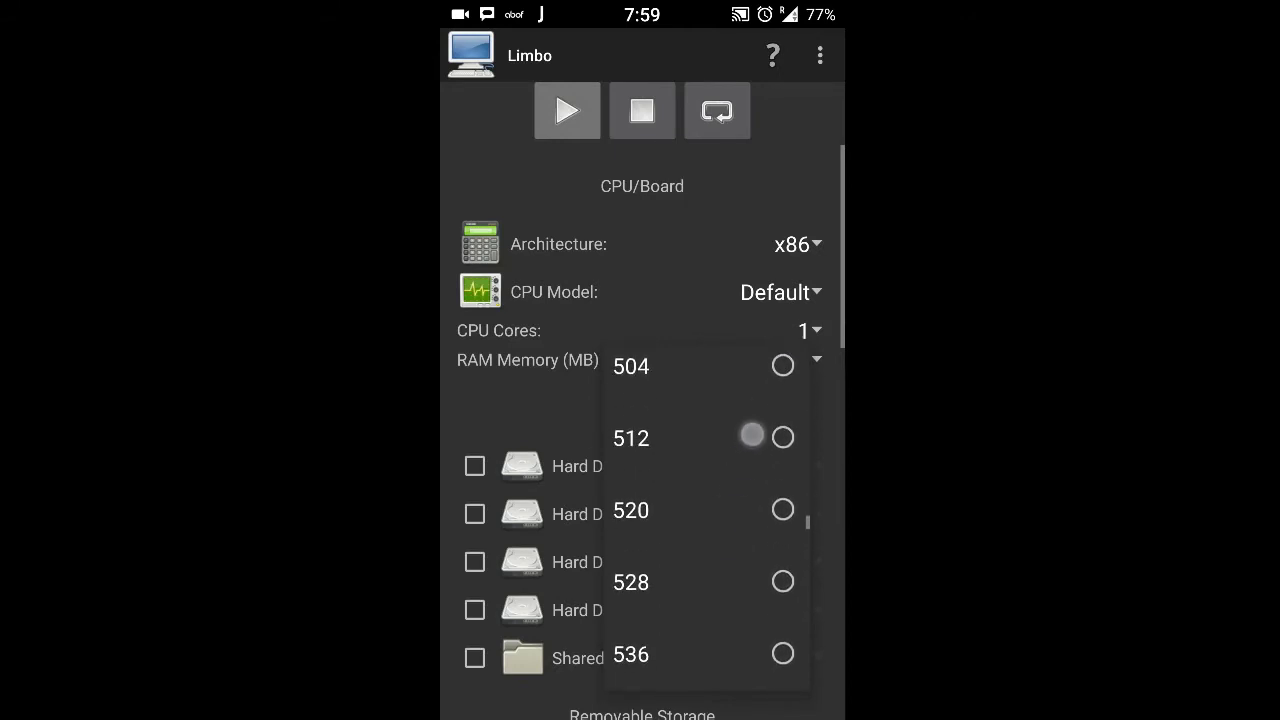
left_click(700, 437)
scroll(757, 457, "down", 2)
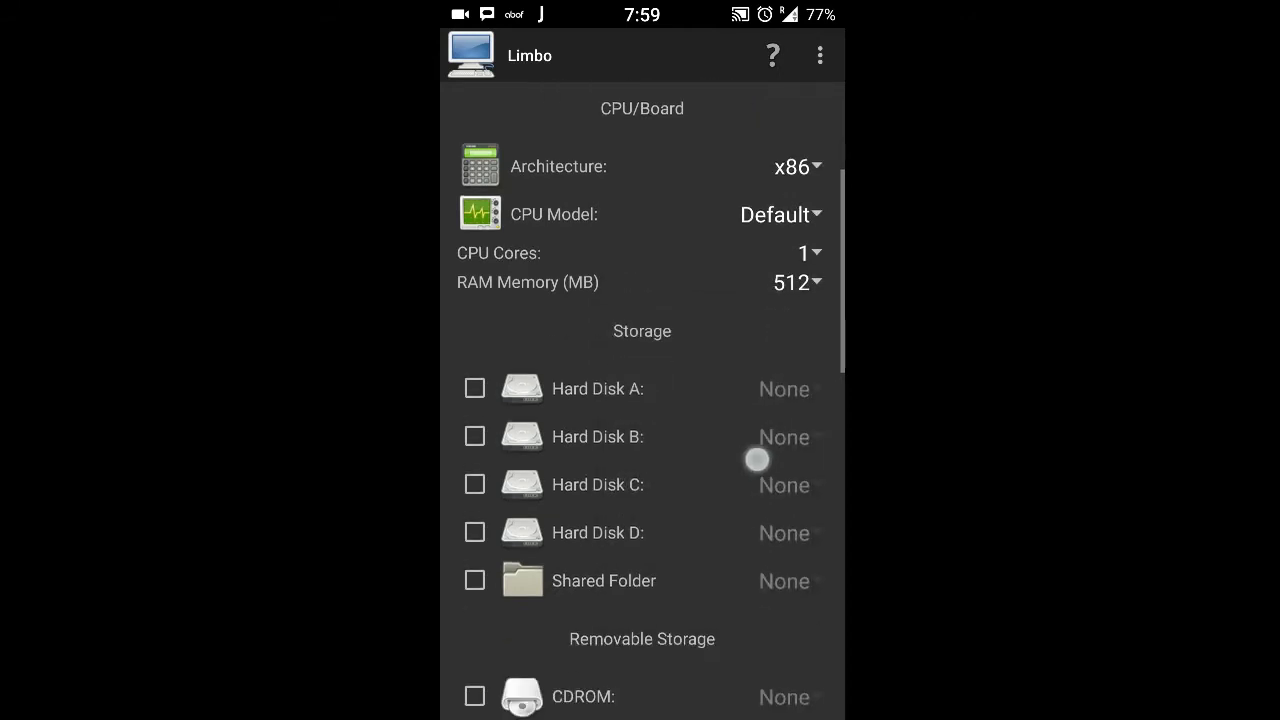
Enable Hard Disk A and set its image to W95.img
left_click(475, 360)
left_click(803, 365)
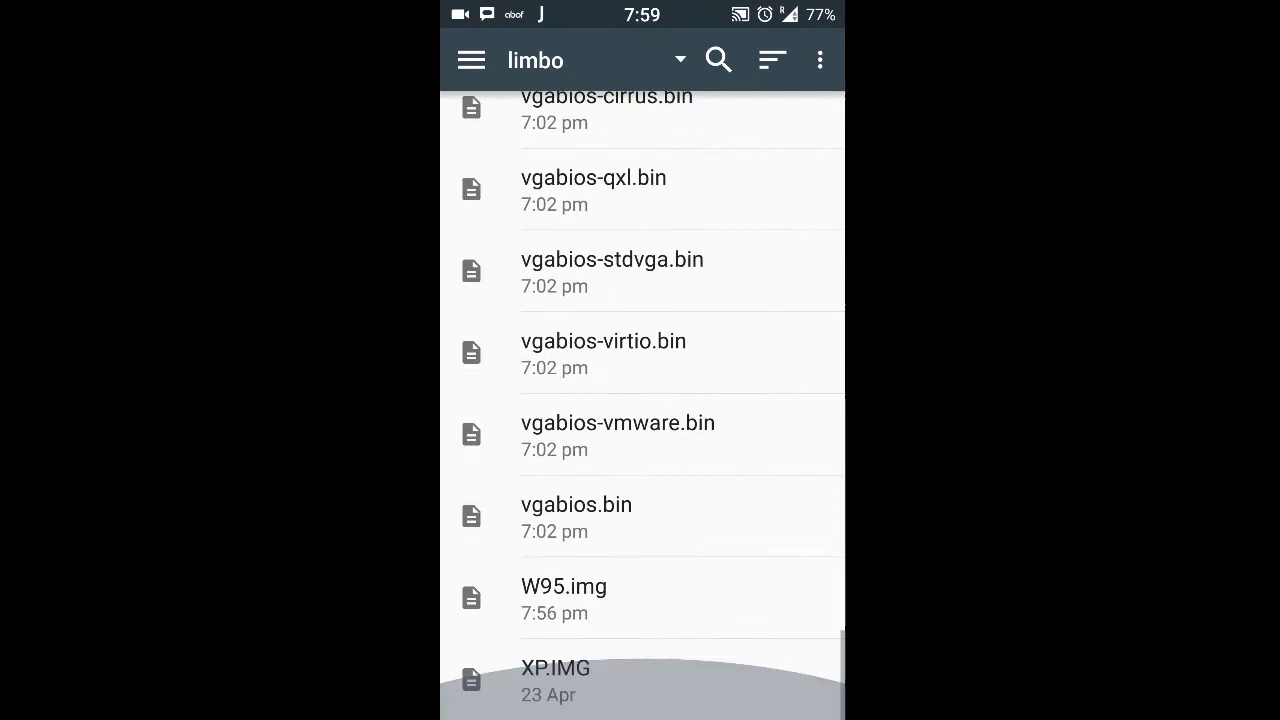
left_click(564, 598)
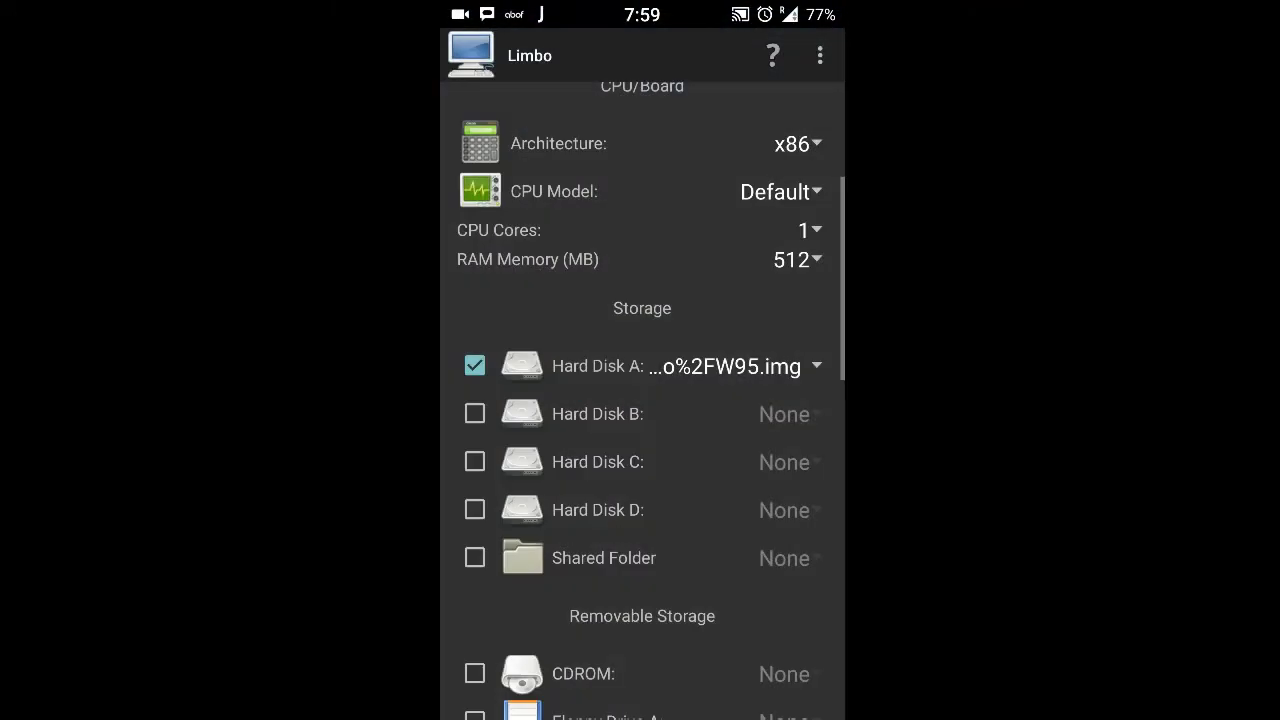
mouse_move(743, 557)
left_mouse_down()
mouse_move(743, 457)
mouse_move(723, 609)
mouse_move(723, 240)
left_mouse_up()
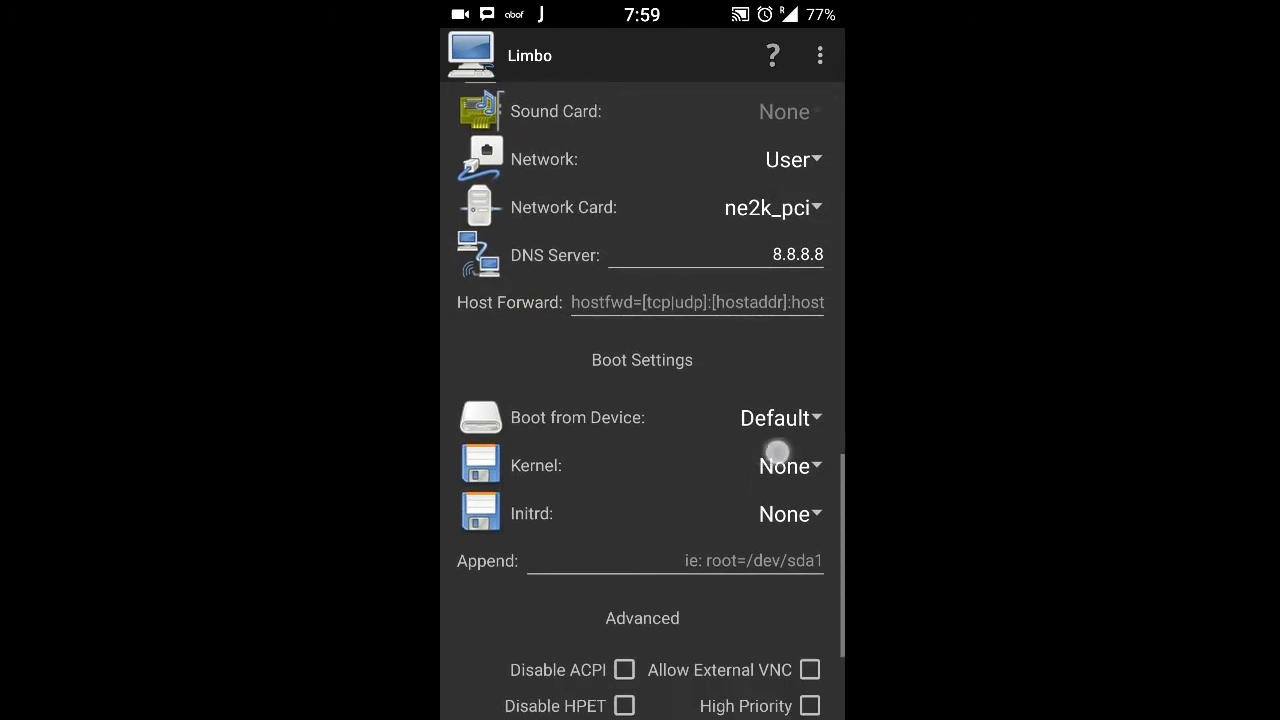
left_click_drag(777, 451, 777, 261)
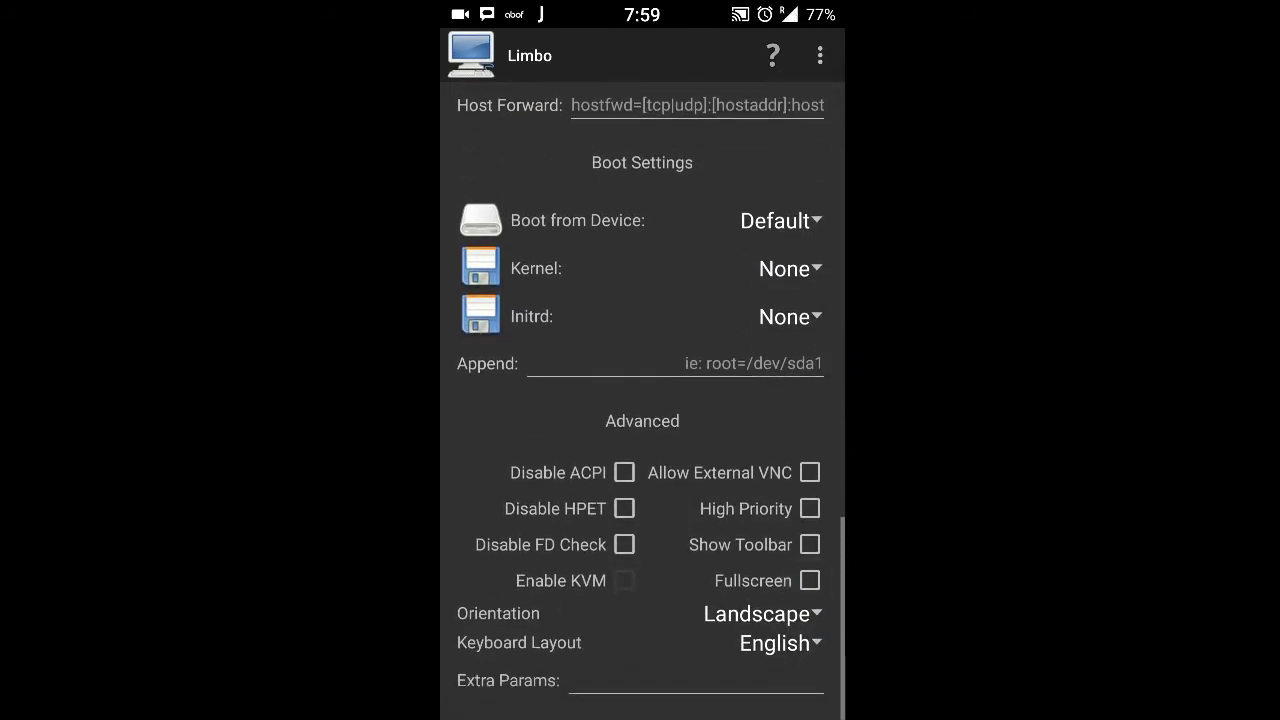
Keep the screen orientation set to Landscape
left_click(789, 608)
left_click(775, 518)
left_click_drag(760, 300, 771, 571)
left_click_drag(754, 330, 754, 586)
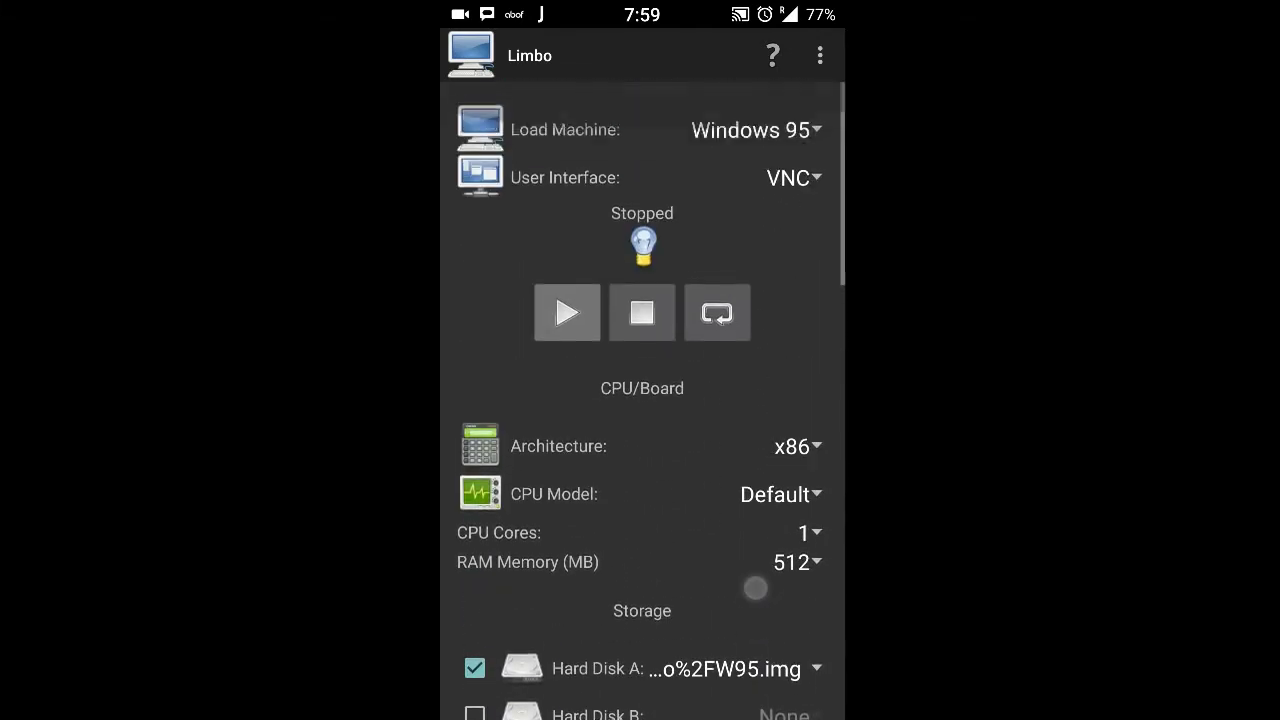
Start the Windows 95 virtual machine and let it boot to the desktop
left_click(567, 306)
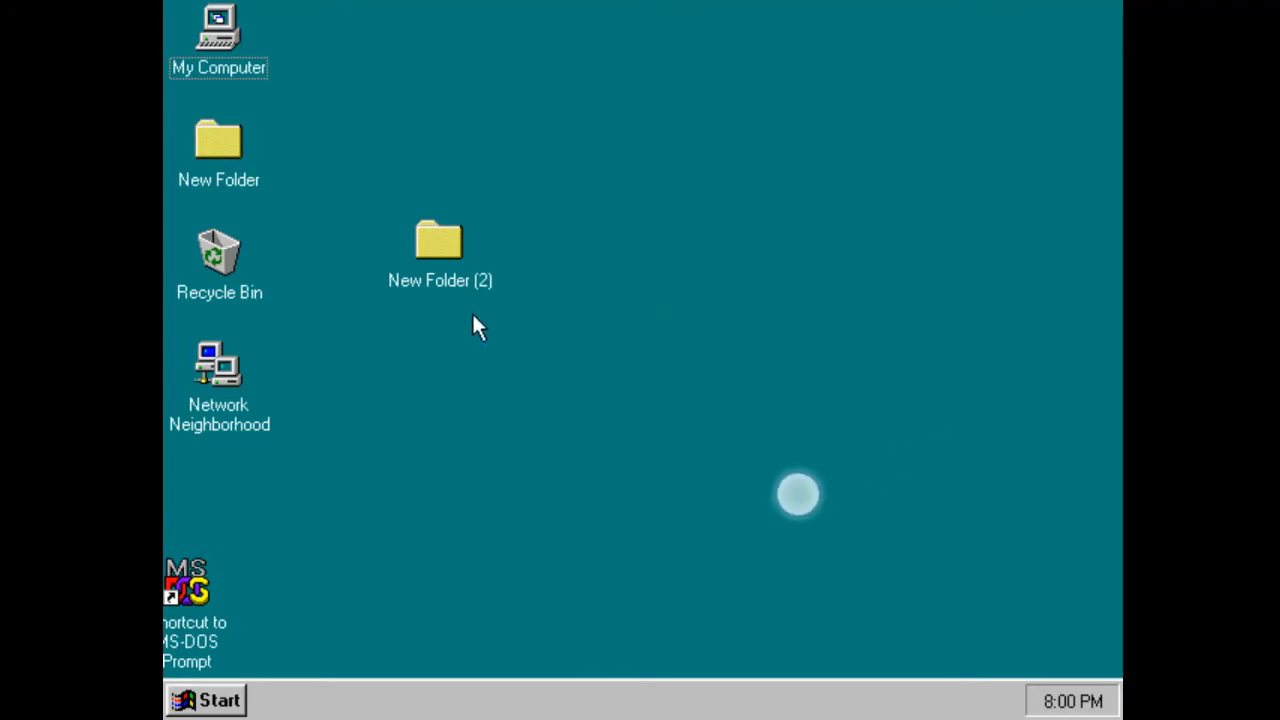
Open and maximize New Folder (2), launch Paint, draw a line and select the Line tool
double_click(449, 259)
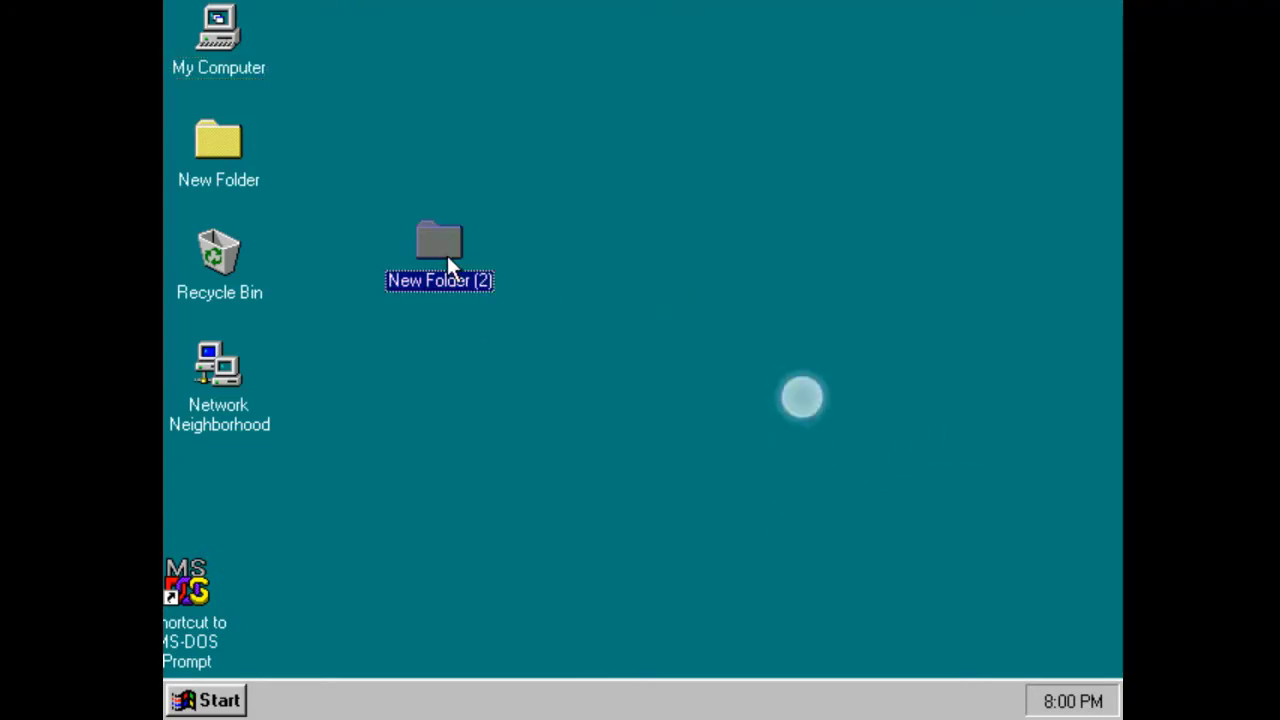
left_click(500, 88)
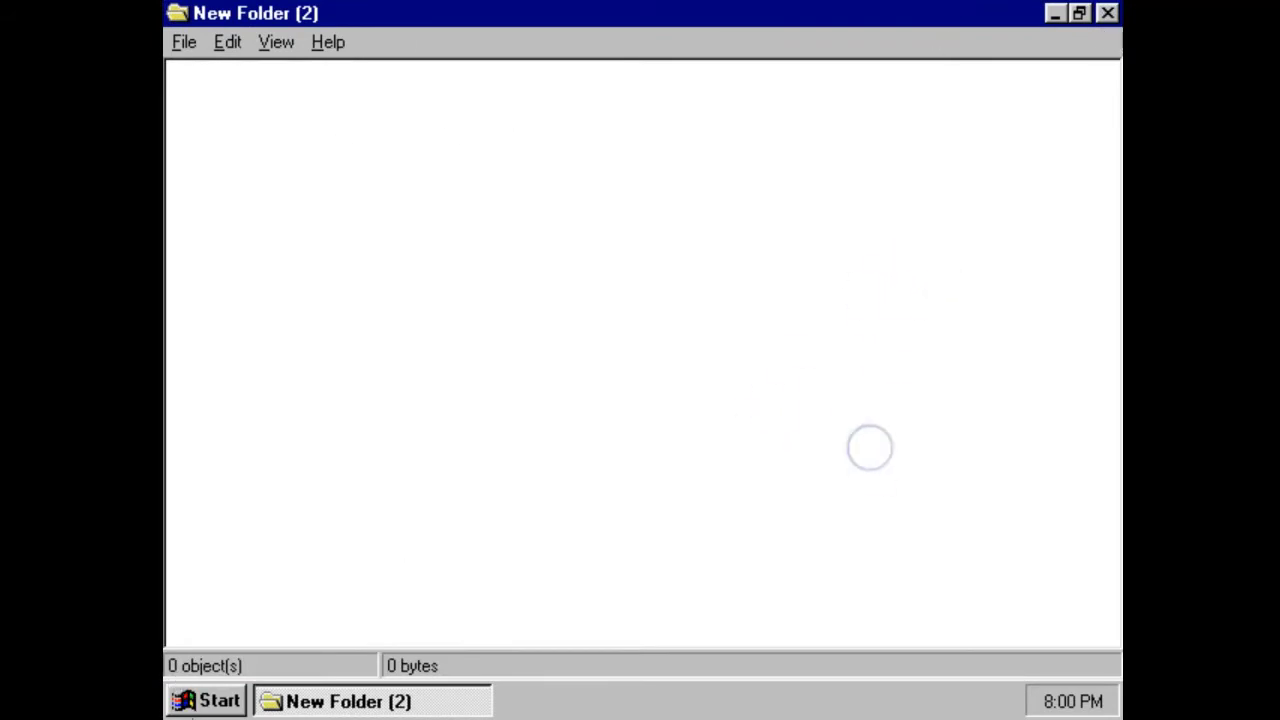
key("ctrl+Escape")
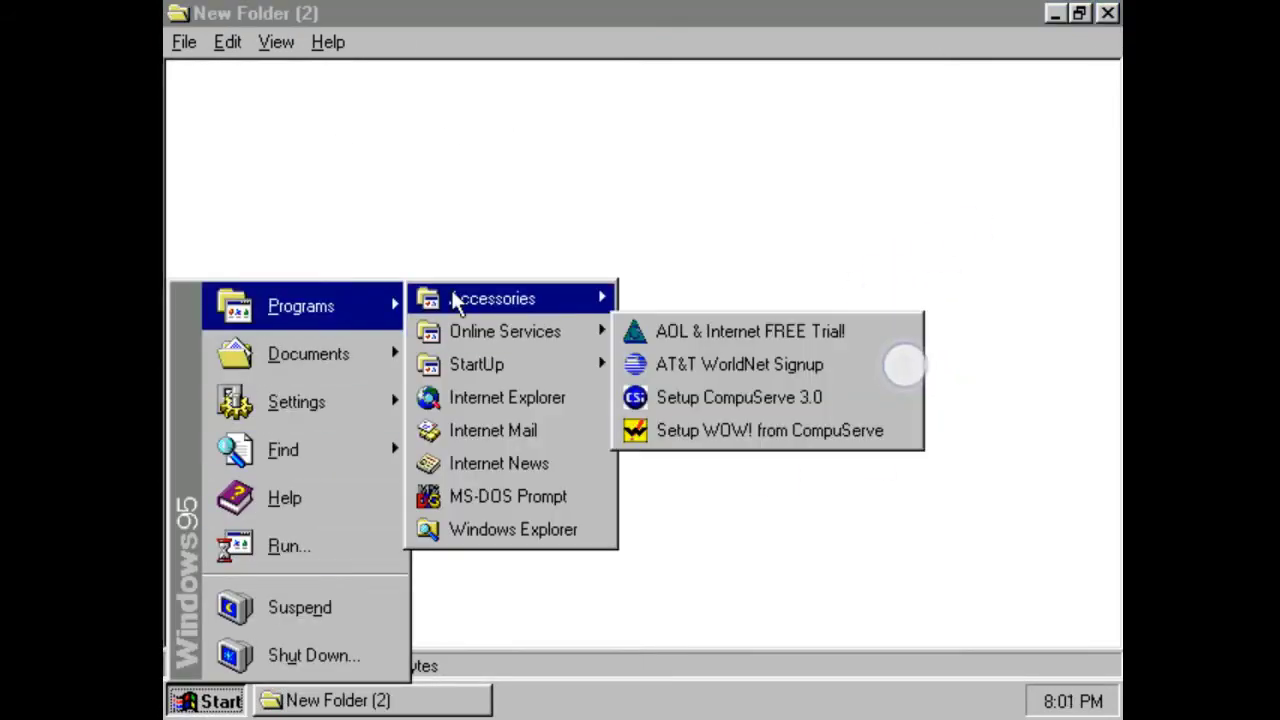
mouse_move(492, 299)
left_click(690, 592)
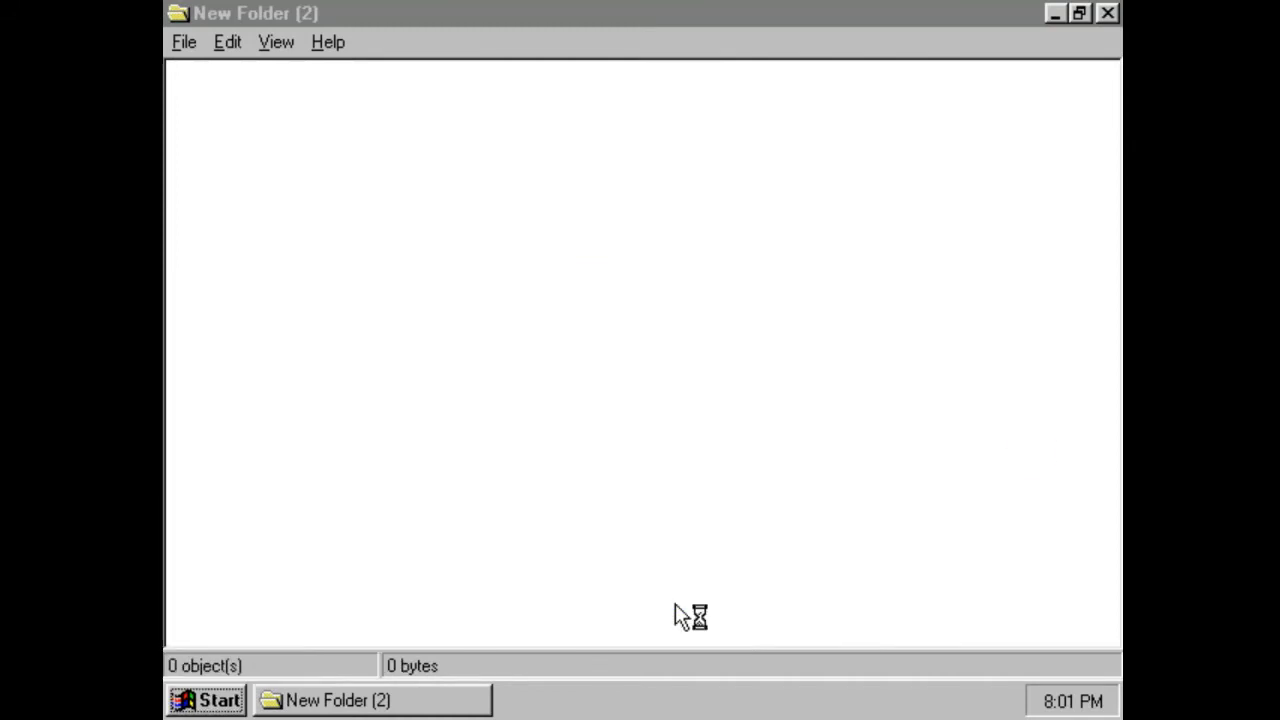
mouse_move(358, 220)
left_mouse_down()
mouse_move(640, 470)
mouse_move(434, 277)
mouse_move(409, 283)
left_mouse_up()
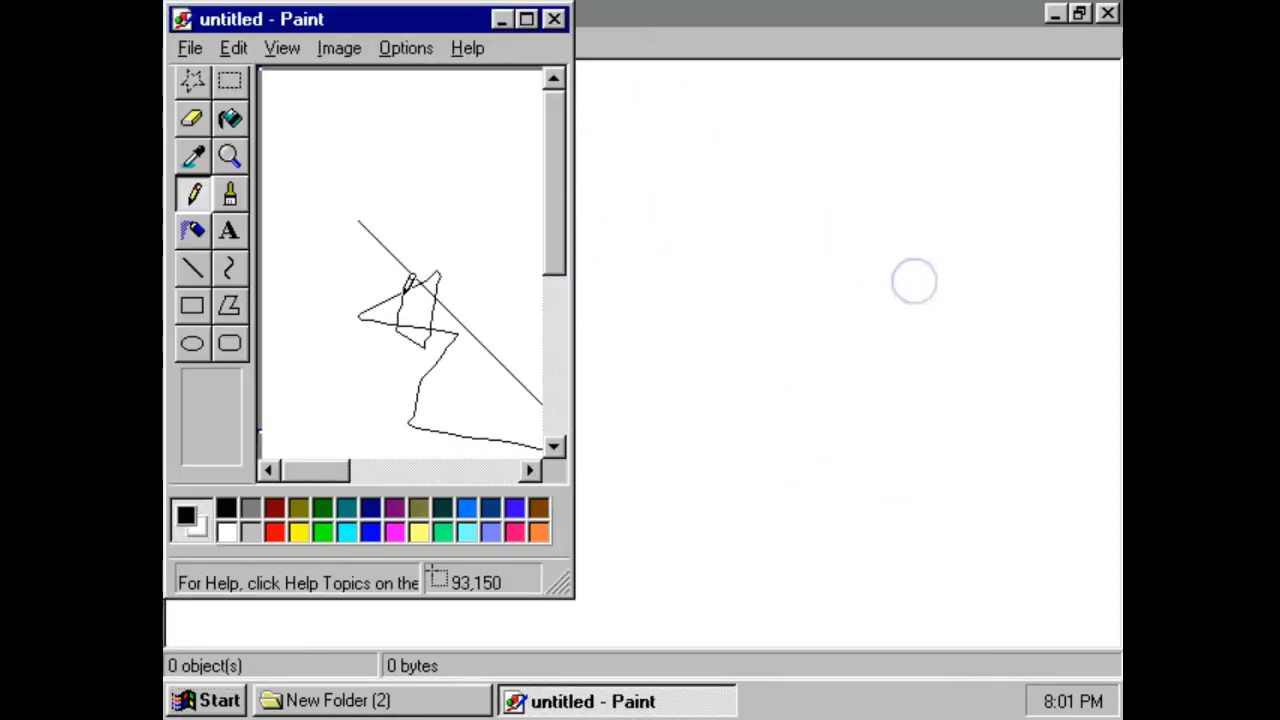
left_click(195, 268)
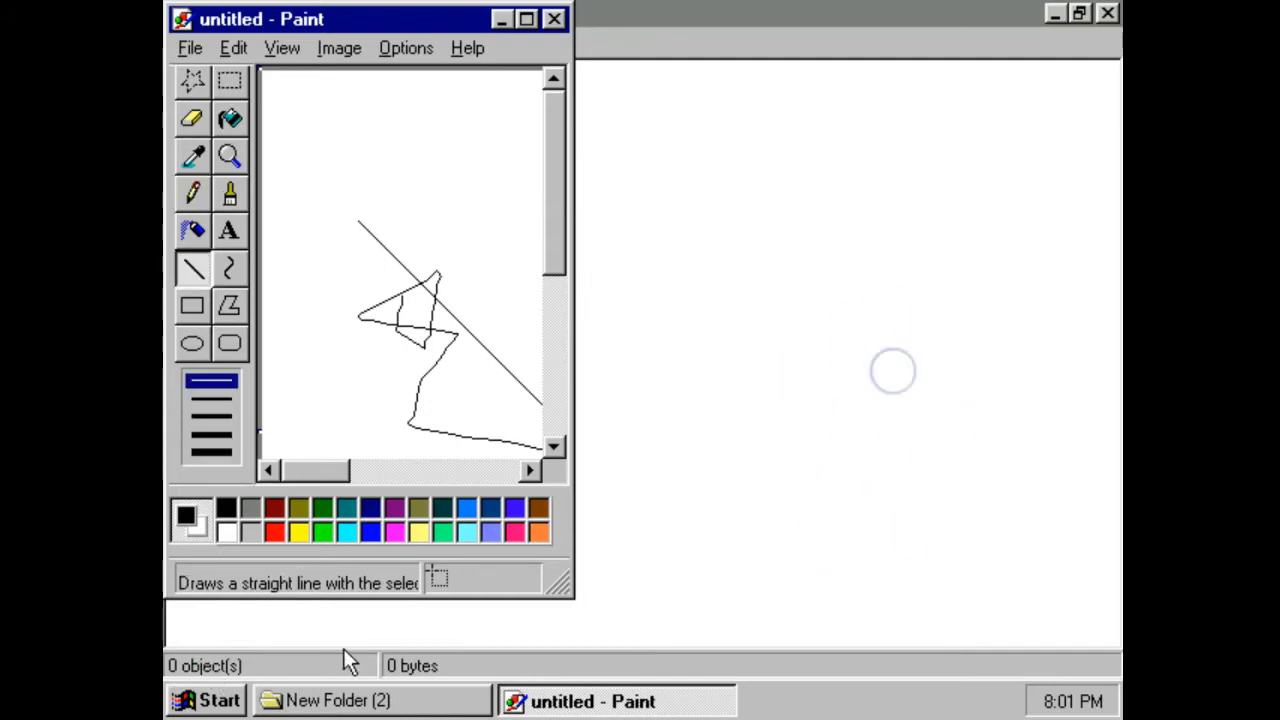
Close New Folder (2) and Paint from the taskbar, discarding the drawing
right_click(358, 705)
left_click(420, 701)
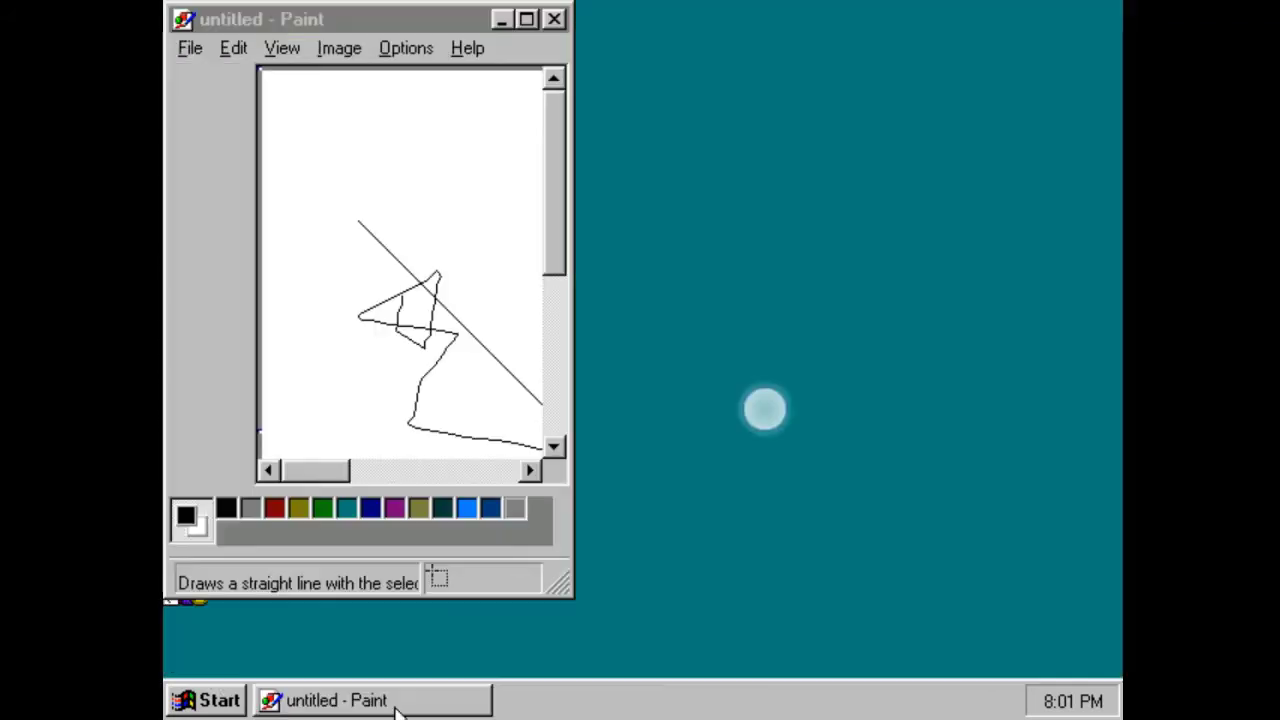
right_click(412, 701)
left_click(437, 701)
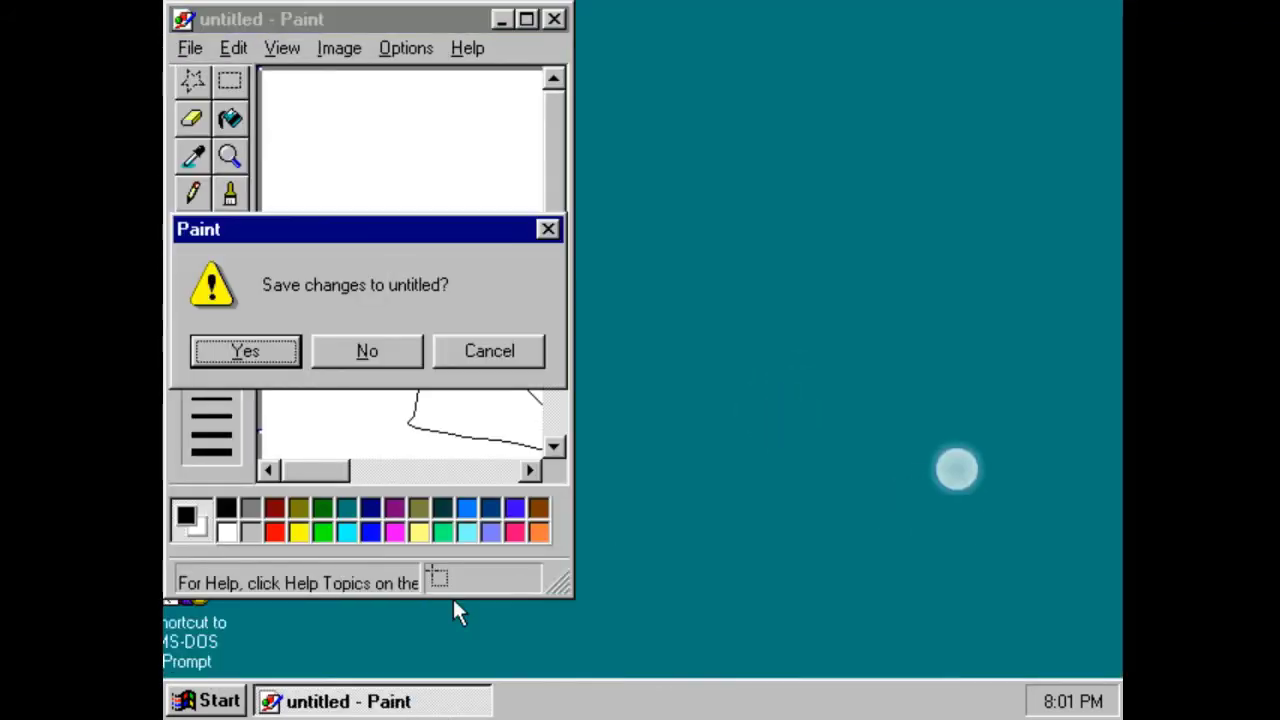
left_click(382, 345)
Create a new desktop folder, keeping the default name New Folder (3)
right_click(453, 357)
mouse_move(512, 499)
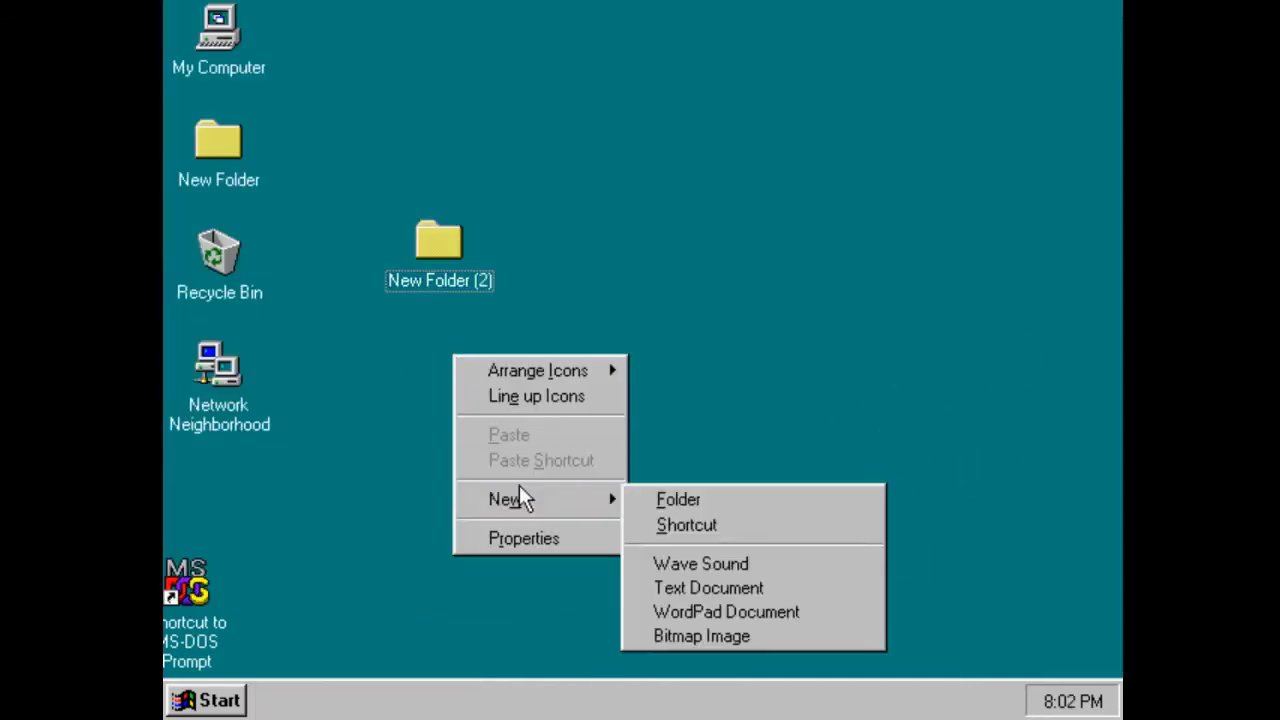
left_click(643, 500)
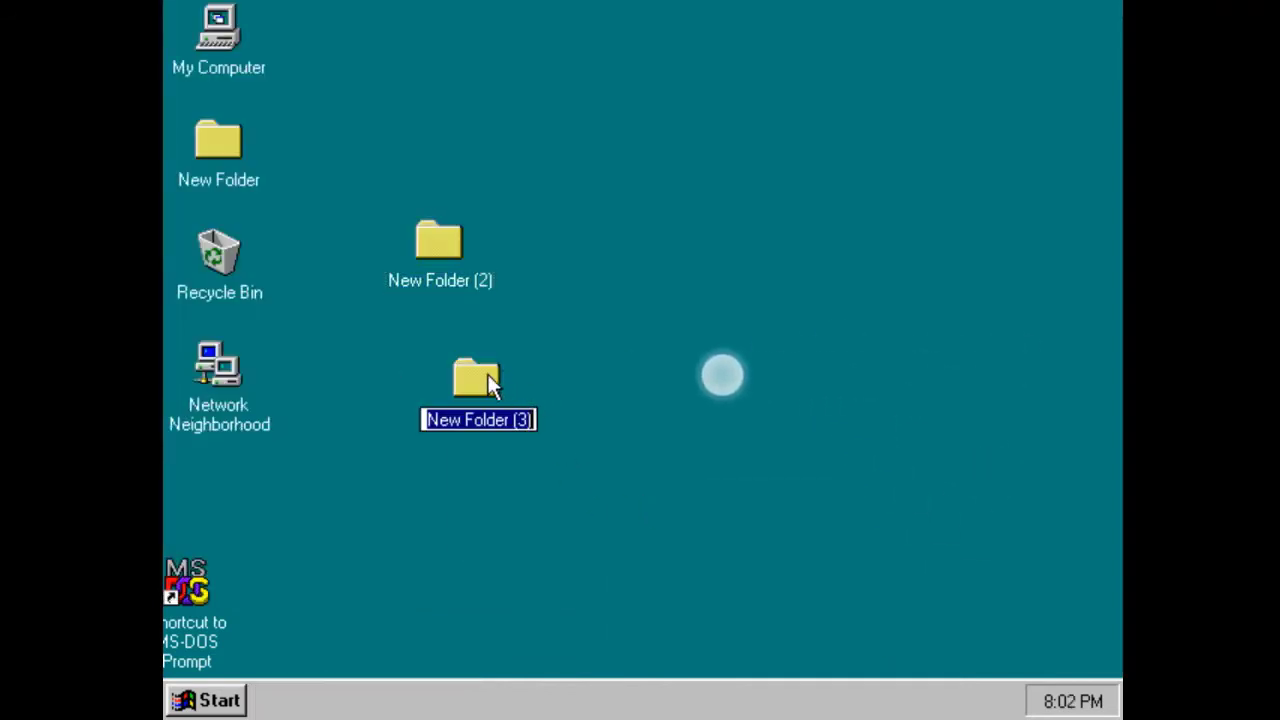
left_click(488, 463)
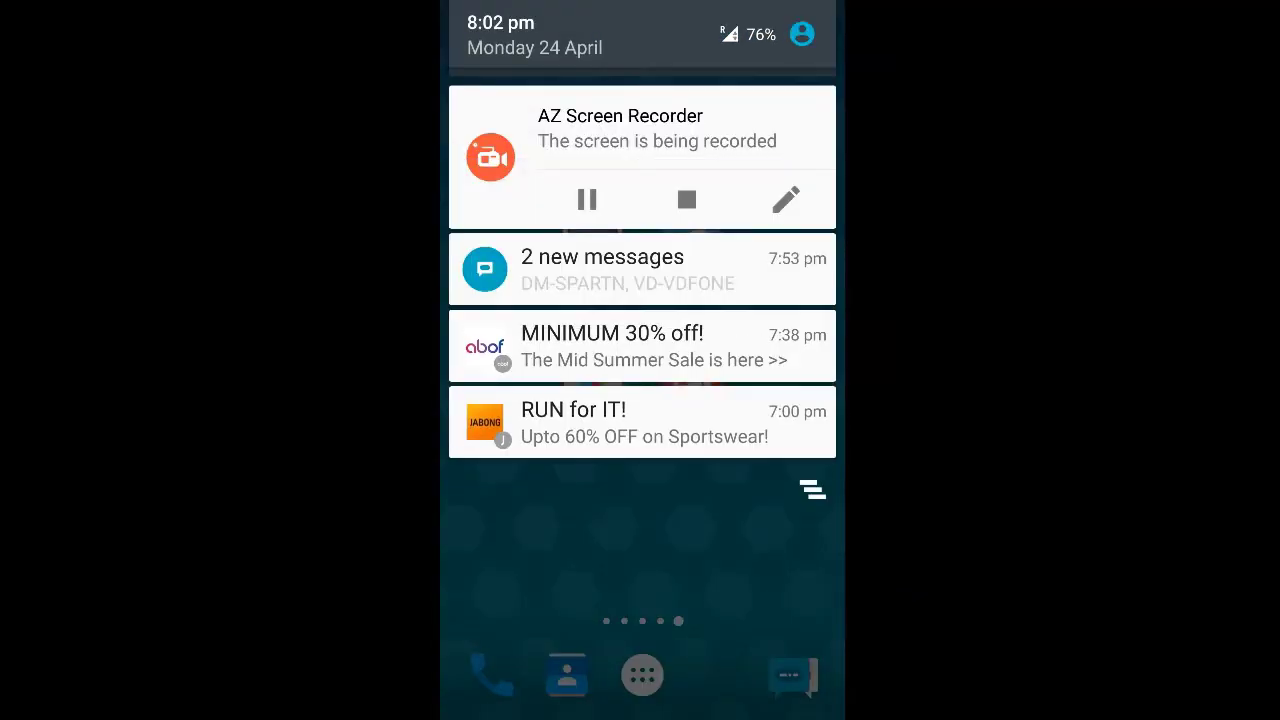
Launch Limbo and create a new machine named 'XP'
left_click(593, 238)
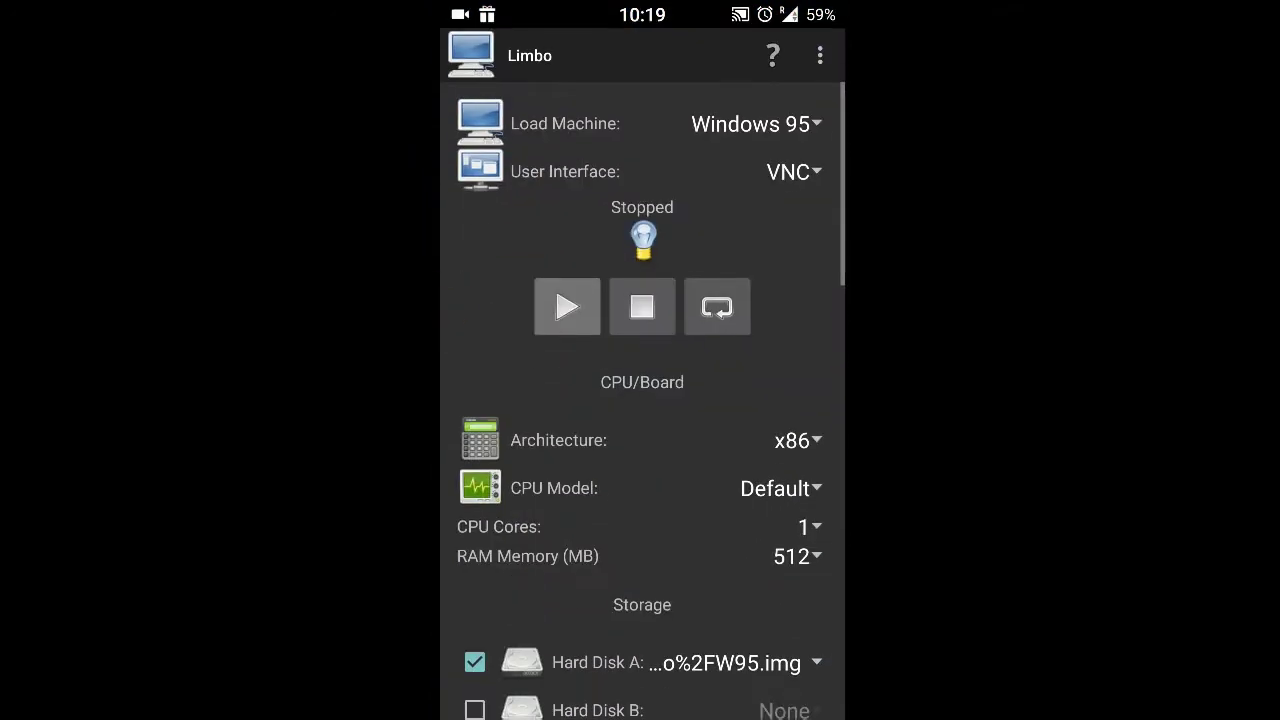
left_click(755, 124)
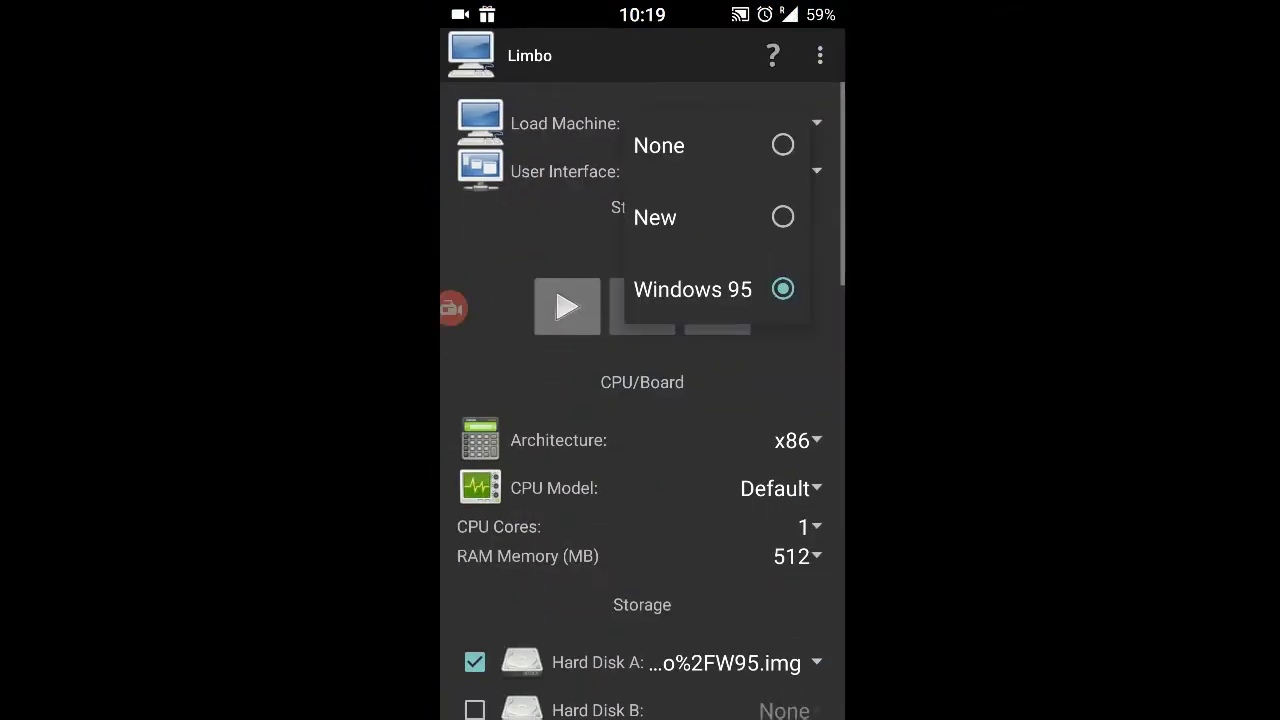
left_click(660, 214)
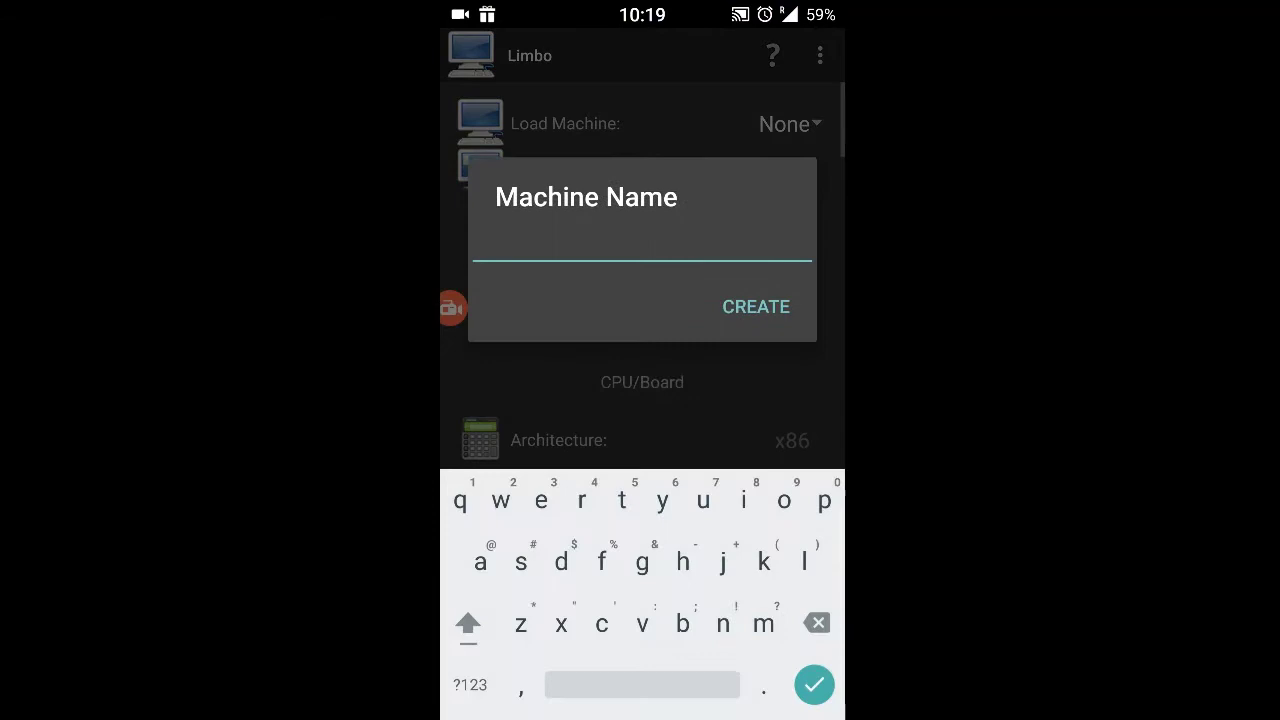
type("X")
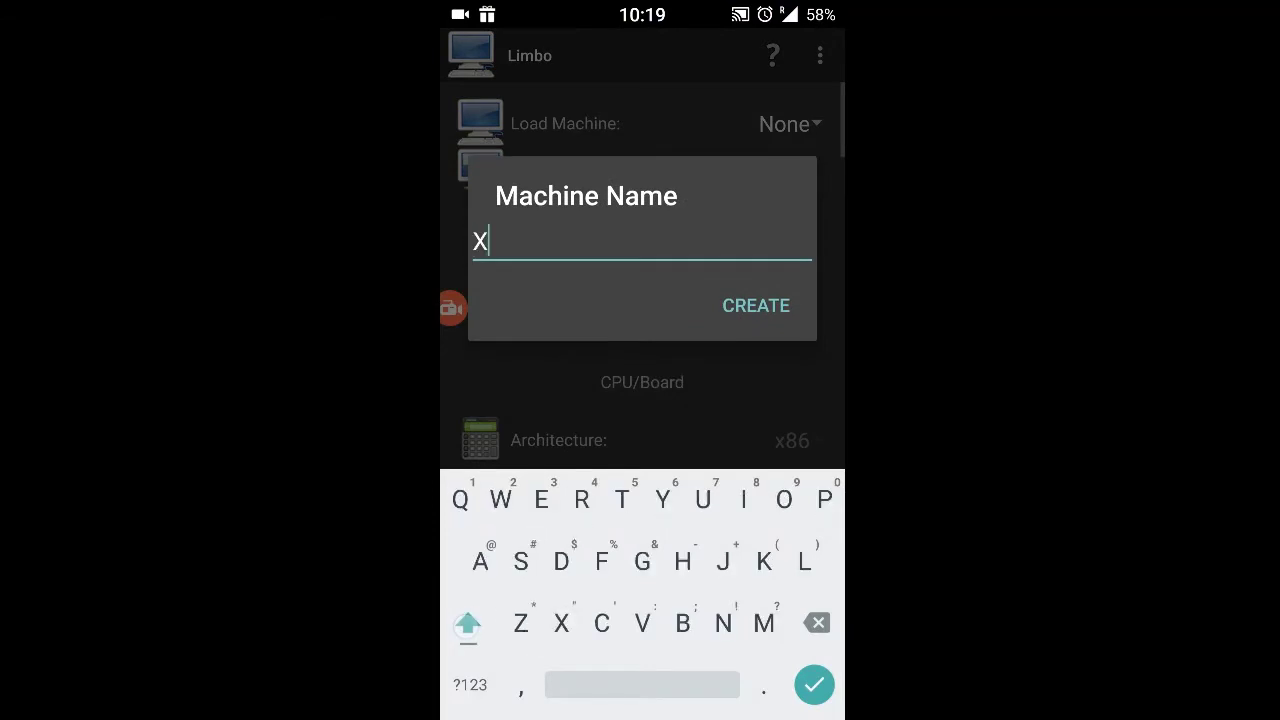
type("P")
left_click(748, 306)
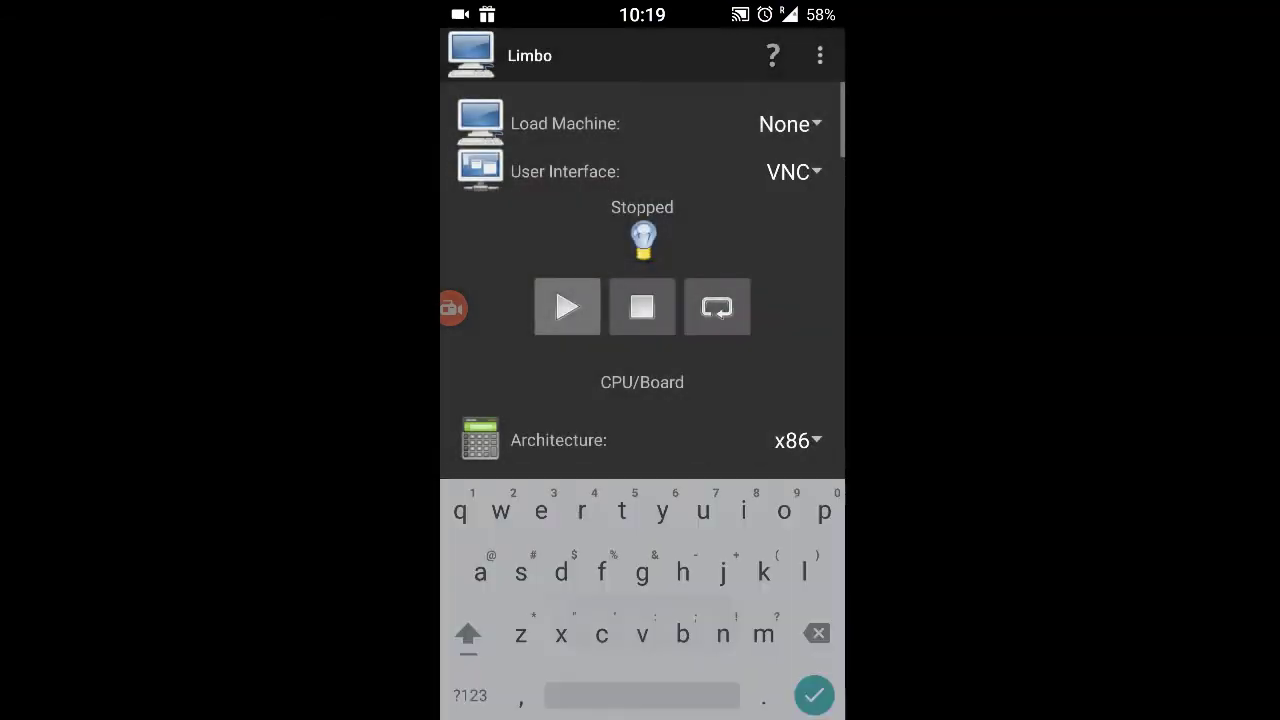
Change the XP machine's RAM Memory from 128 to 512 MB
left_click_drag(785, 556, 785, 493)
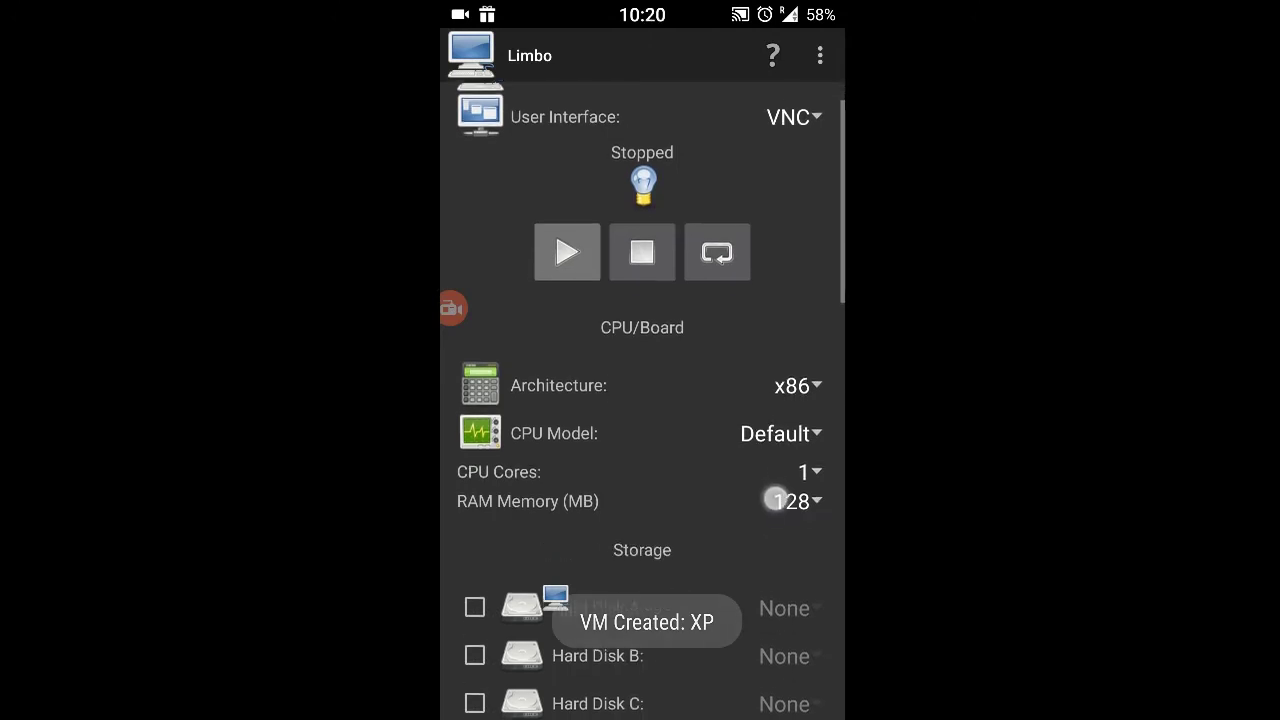
left_click_drag(763, 553, 780, 471)
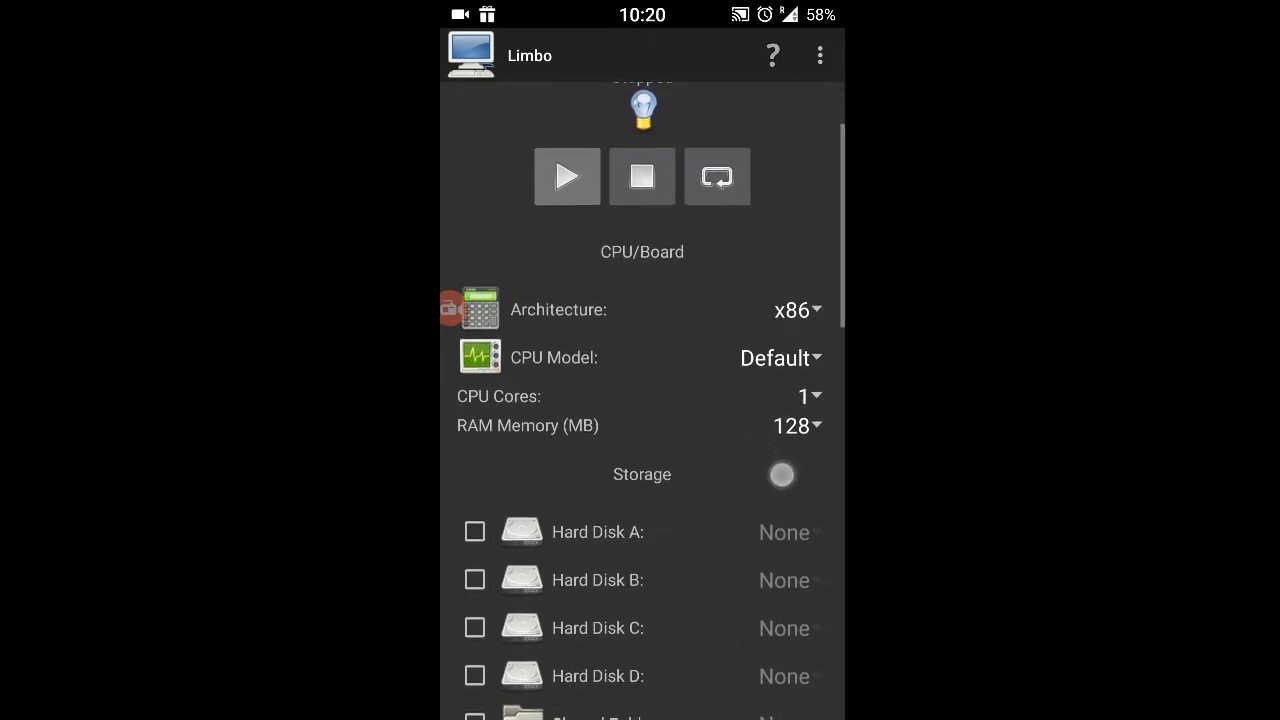
left_click(797, 419)
left_click_drag(645, 347, 605, 217)
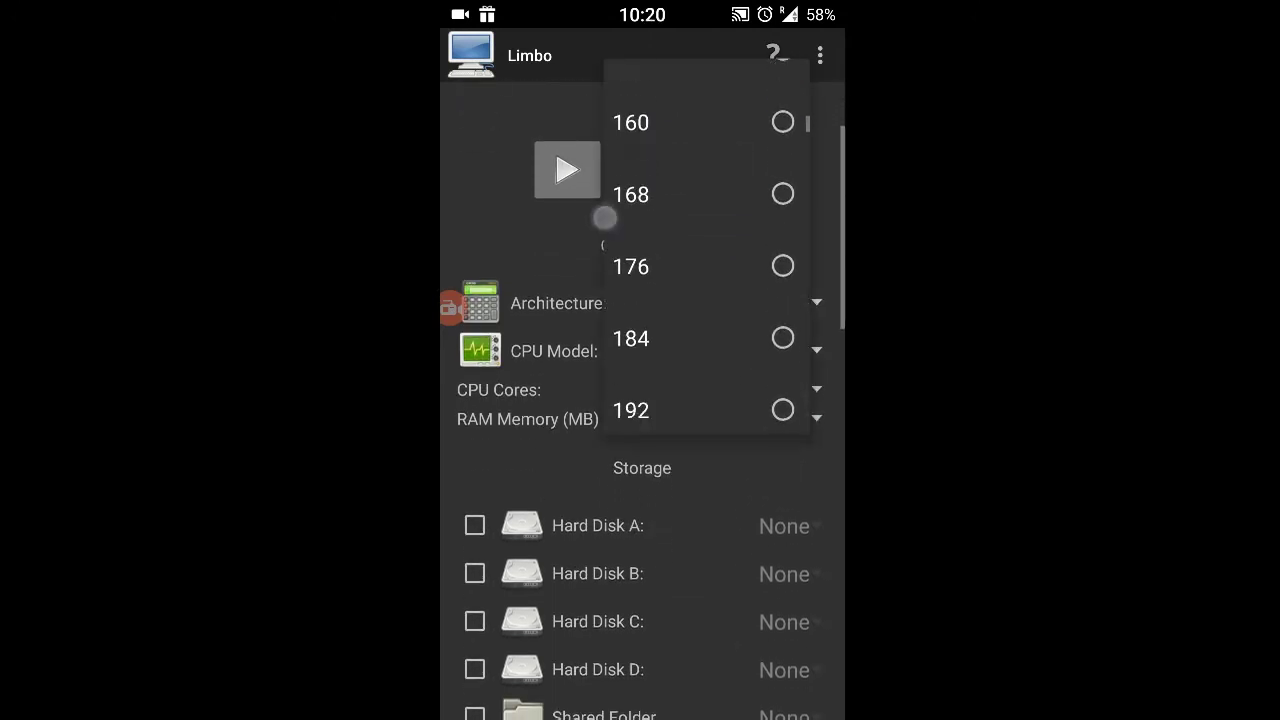
left_click_drag(630, 277, 630, 237)
left_click_drag(630, 313, 608, 217)
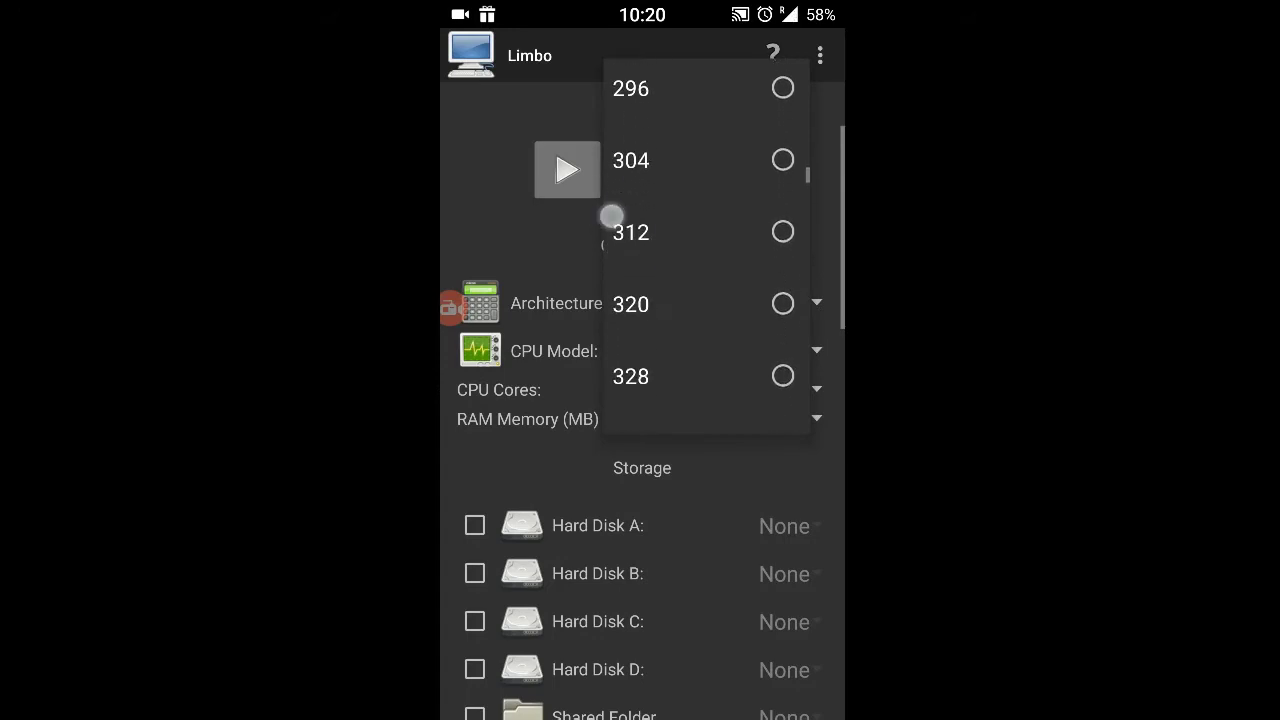
mouse_move(610, 300)
left_mouse_down()
mouse_move(600, 152)
mouse_move(616, 184)
mouse_move(591, 175)
left_mouse_up()
mouse_move(631, 320)
left_mouse_down()
mouse_move(615, 148)
mouse_move(640, 271)
mouse_move(615, 170)
mouse_move(625, 215)
left_mouse_up()
left_click(700, 273)
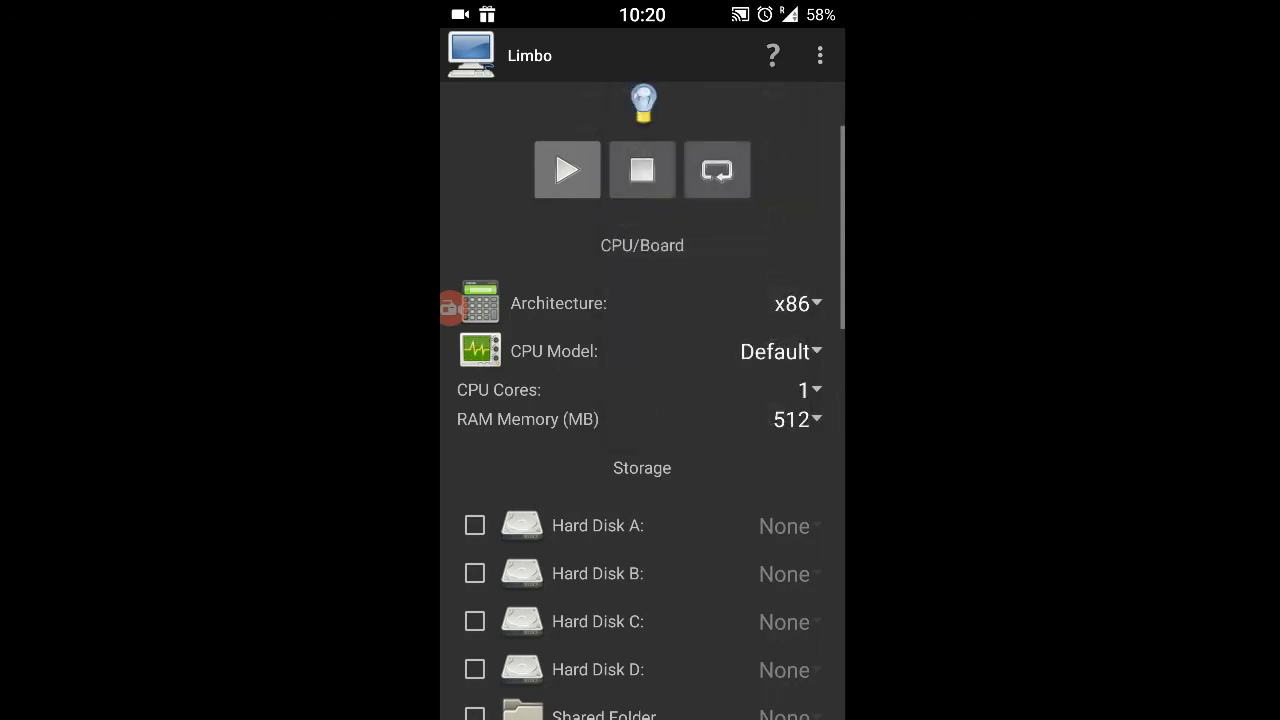
Set Hard Disk A to XP.IMG from the limbo folder
left_click_drag(743, 580, 743, 486)
left_click_drag(769, 660, 769, 457)
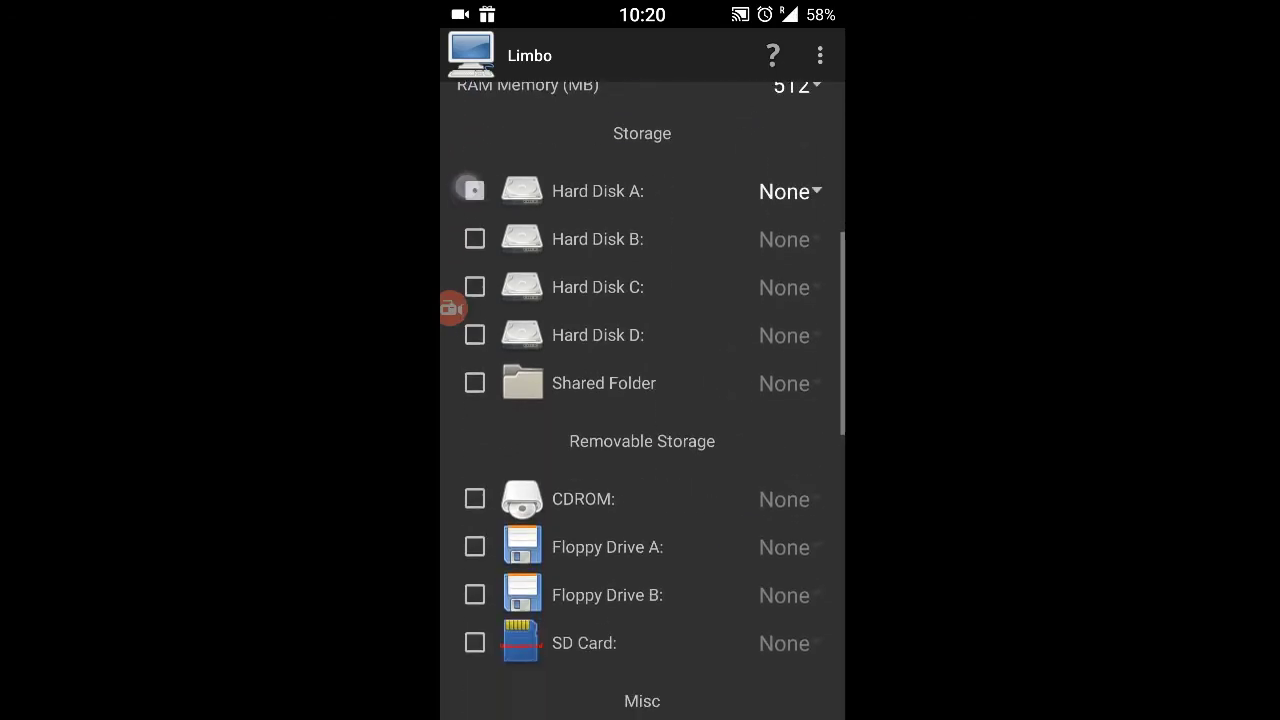
left_click(772, 191)
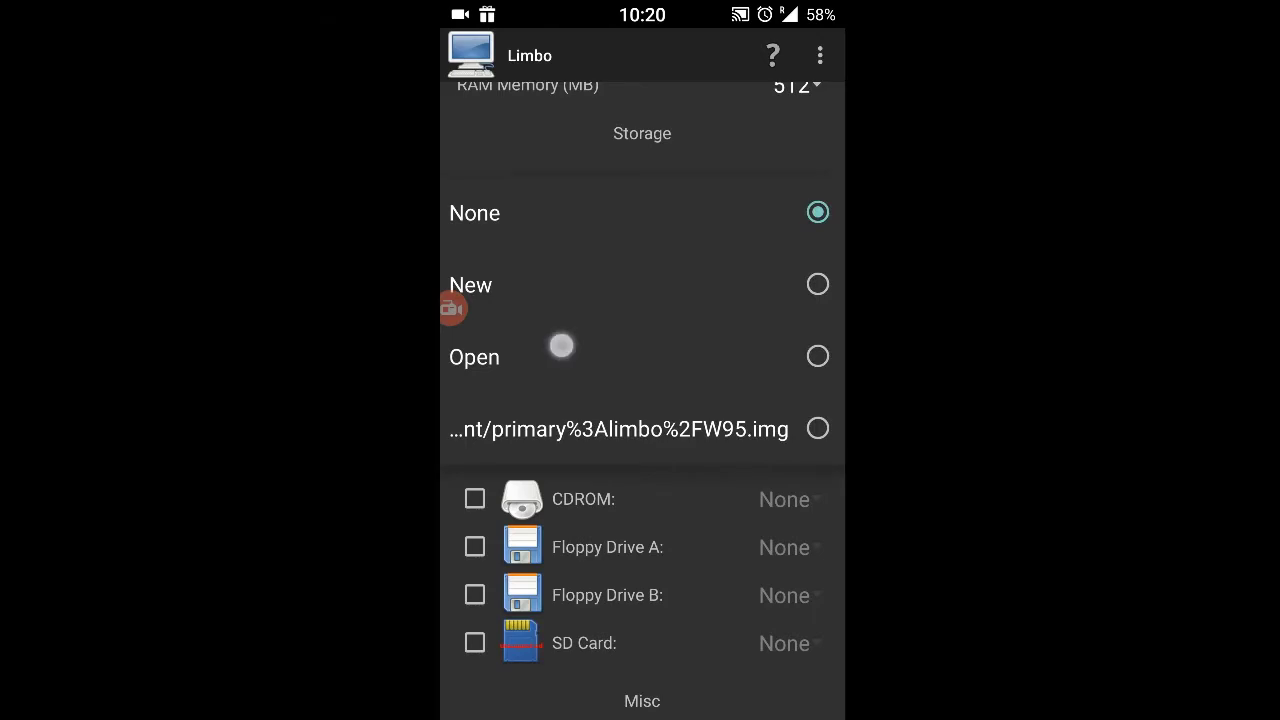
left_click(561, 346)
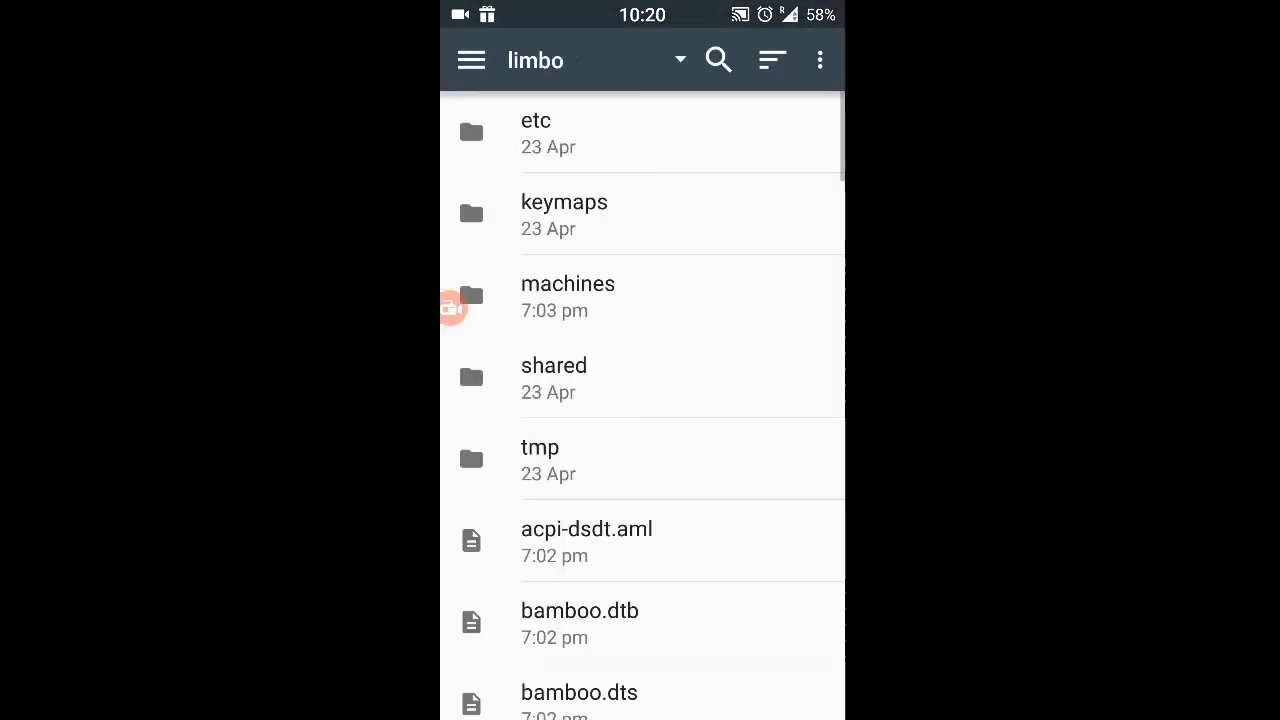
left_click_drag(731, 543, 731, 250)
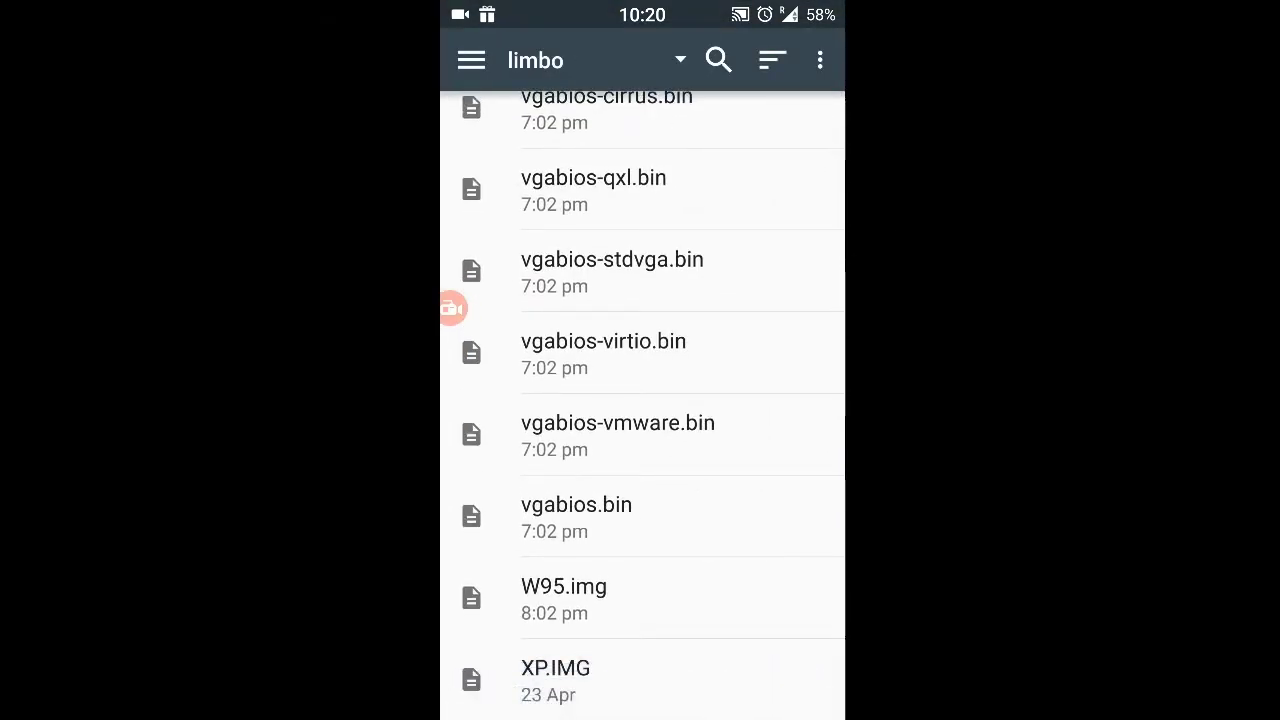
left_click(639, 675)
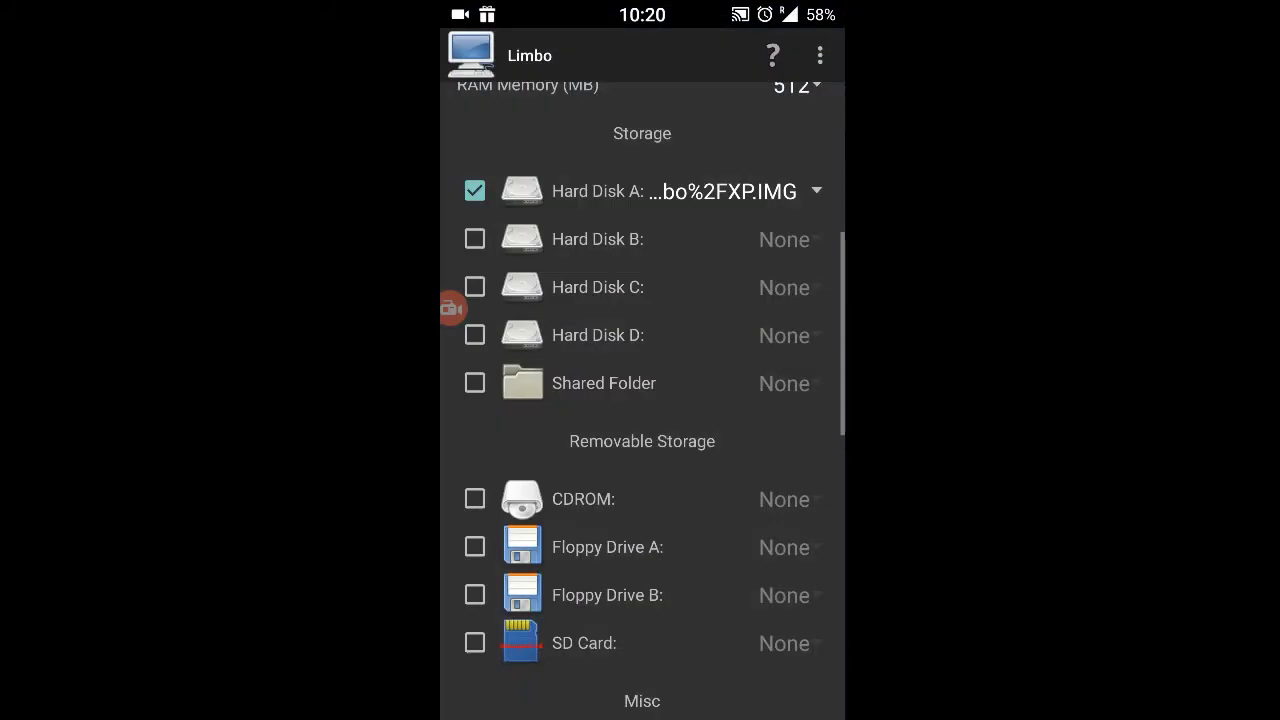
mouse_move(739, 596)
left_mouse_down()
mouse_move(751, 486)
mouse_move(765, 528)
mouse_move(765, 420)
left_mouse_up()
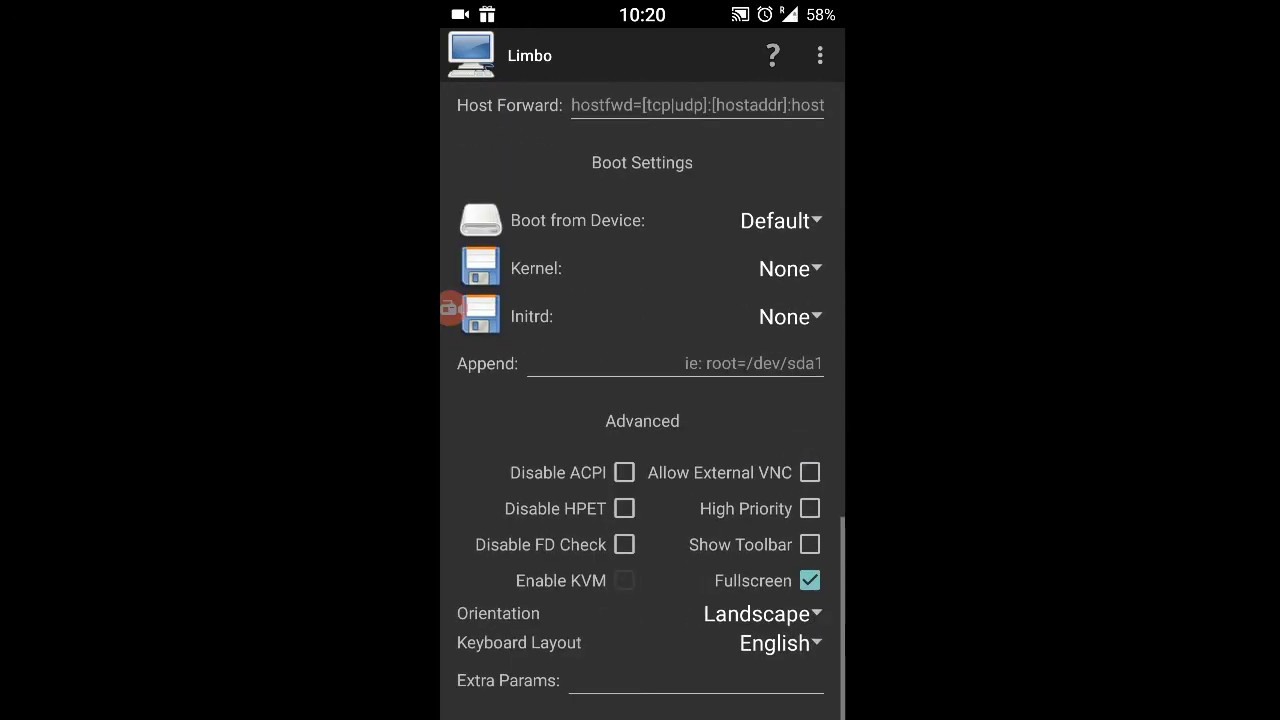
left_click_drag(745, 250, 751, 491)
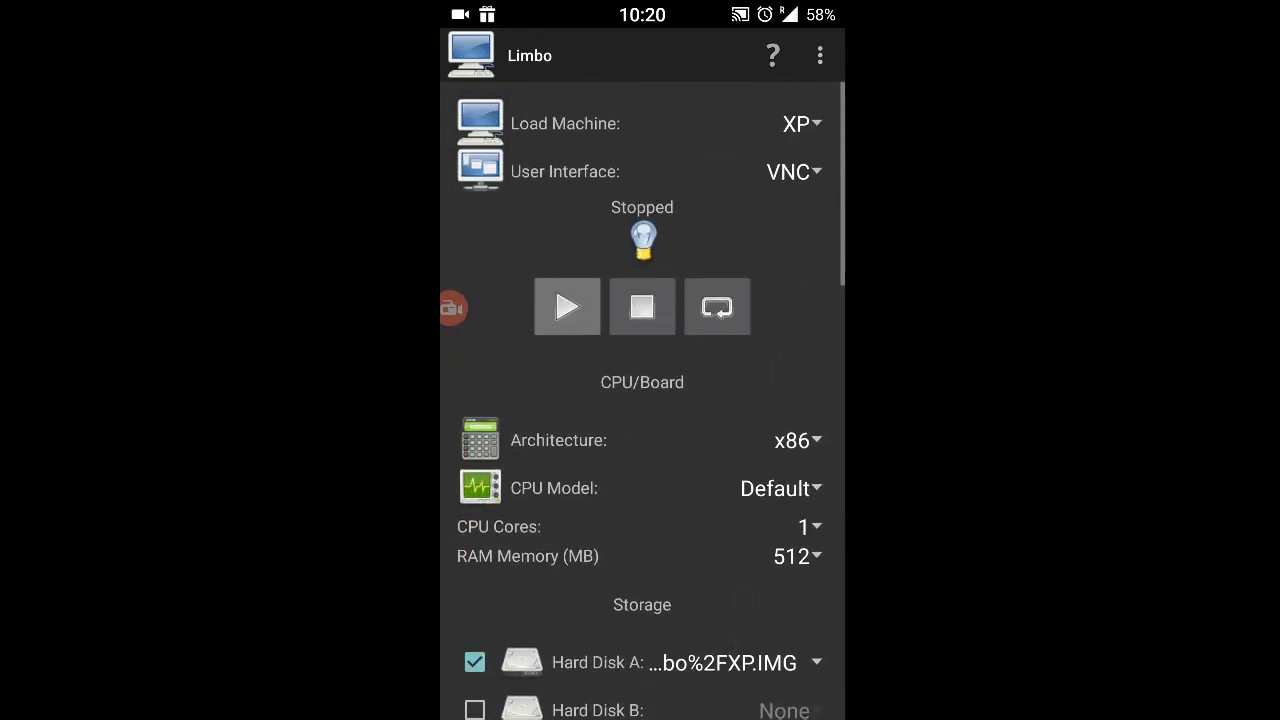
Start the XP machine and let Windows XP boot to its welcome screen
left_click(567, 307)
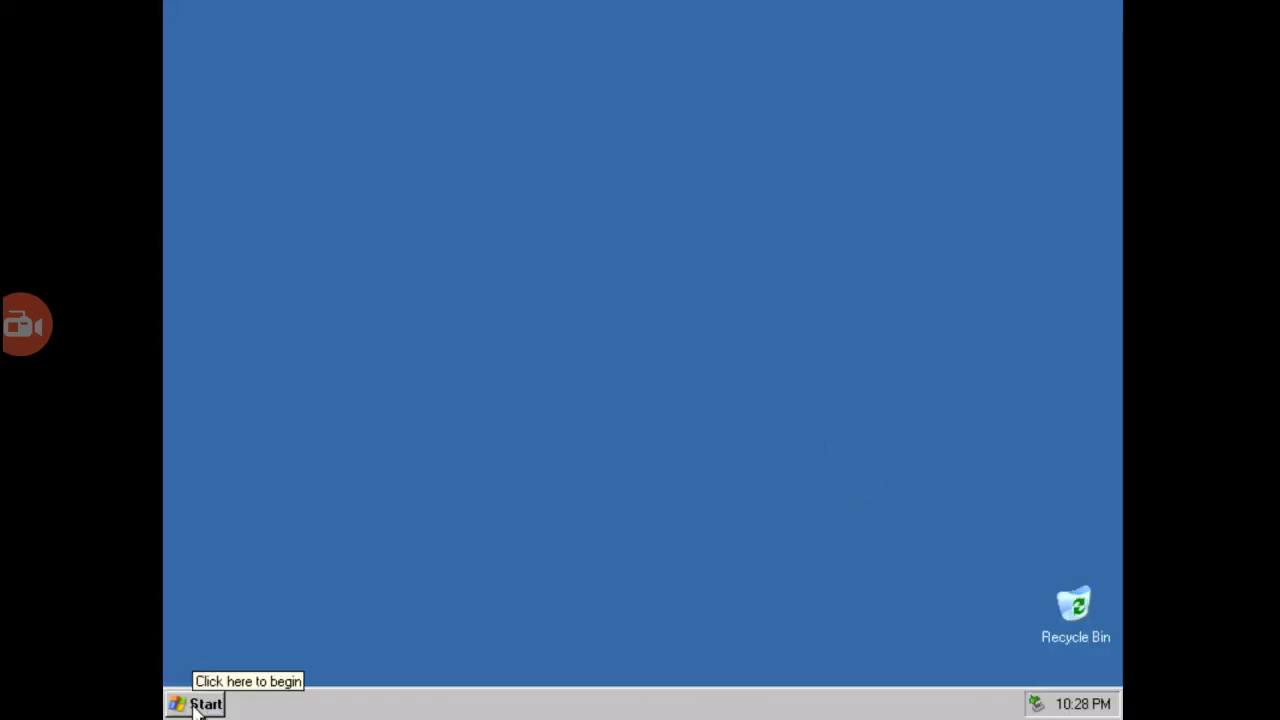
Browse the Windows XP Start menu through All Programs to the Startup group
left_click(200, 704)
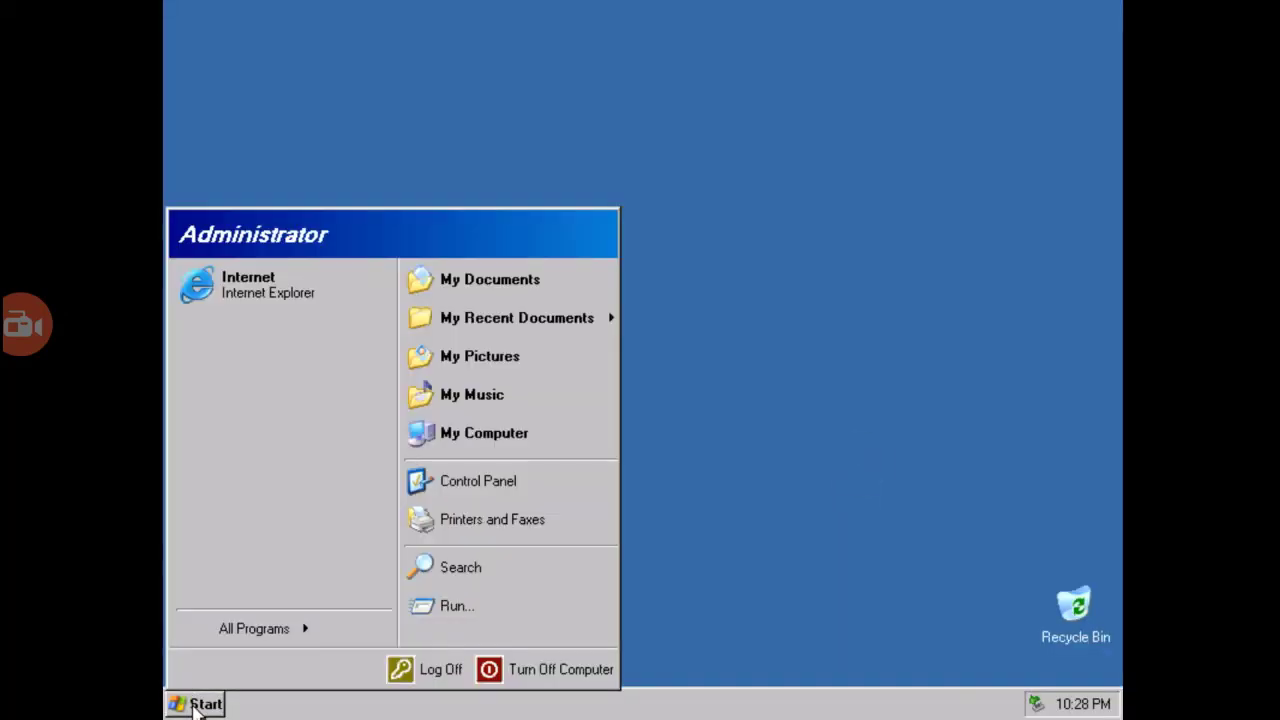
left_click(252, 635)
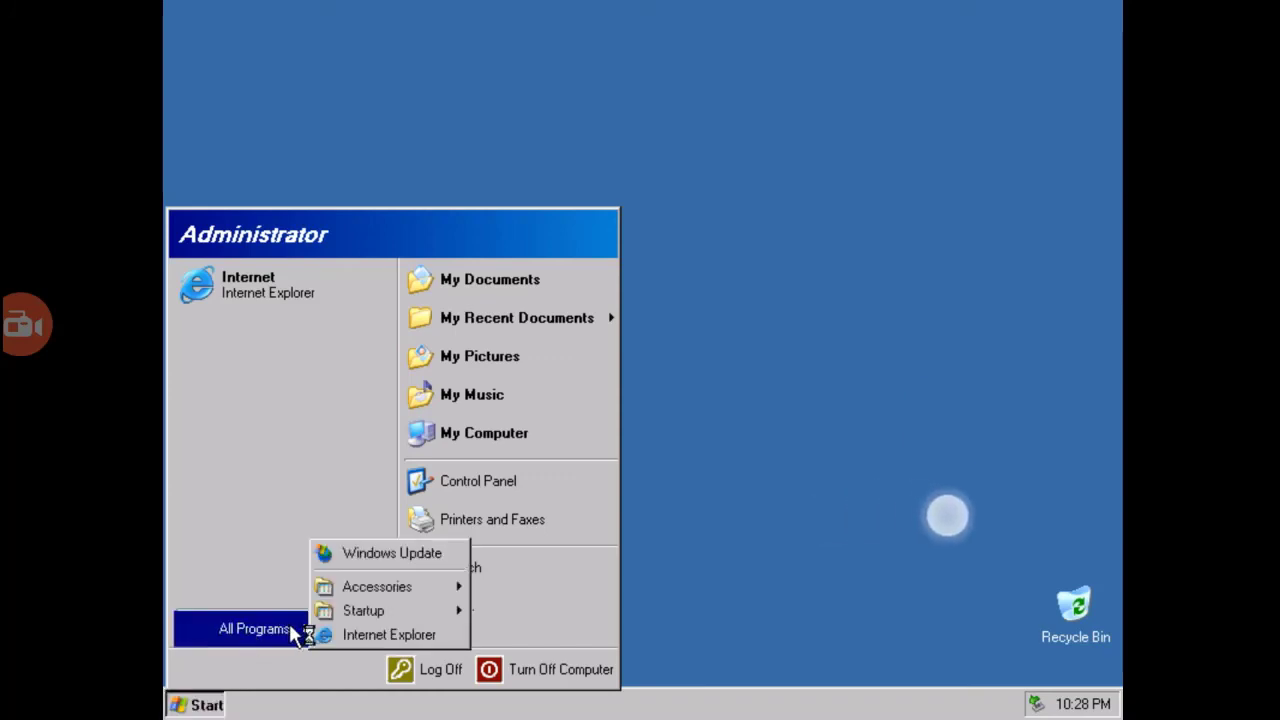
left_click(366, 606)
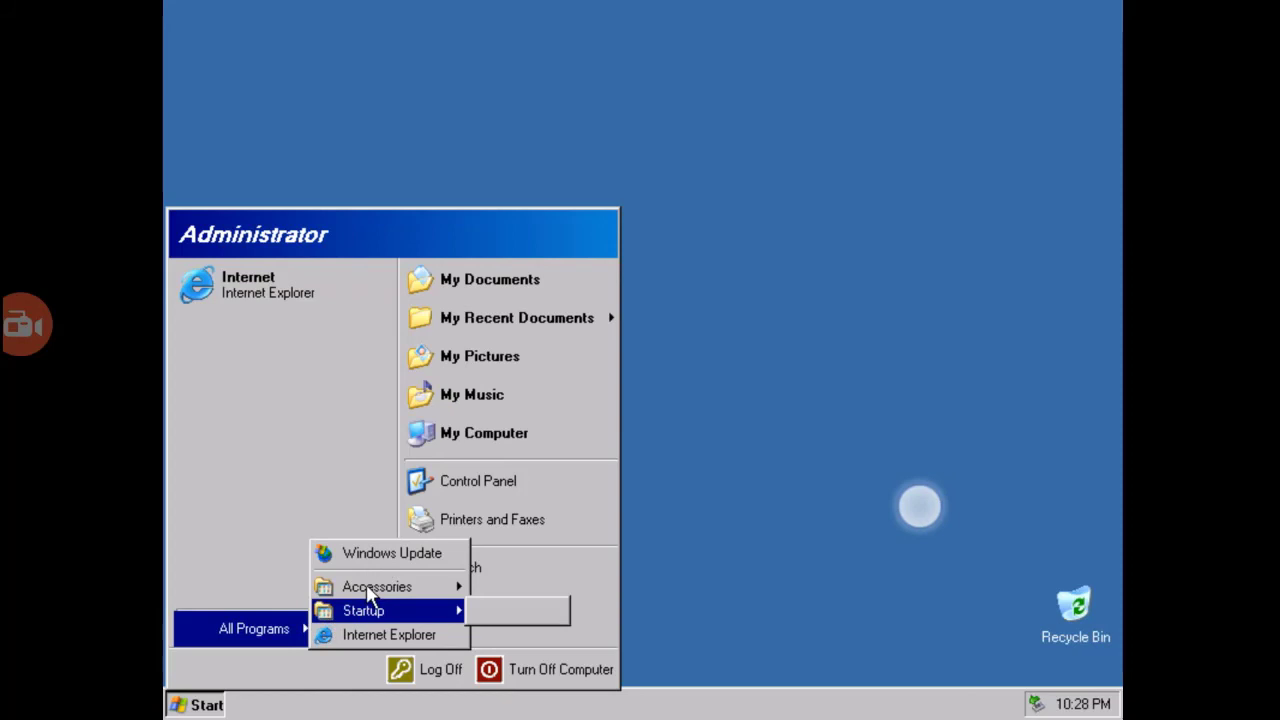